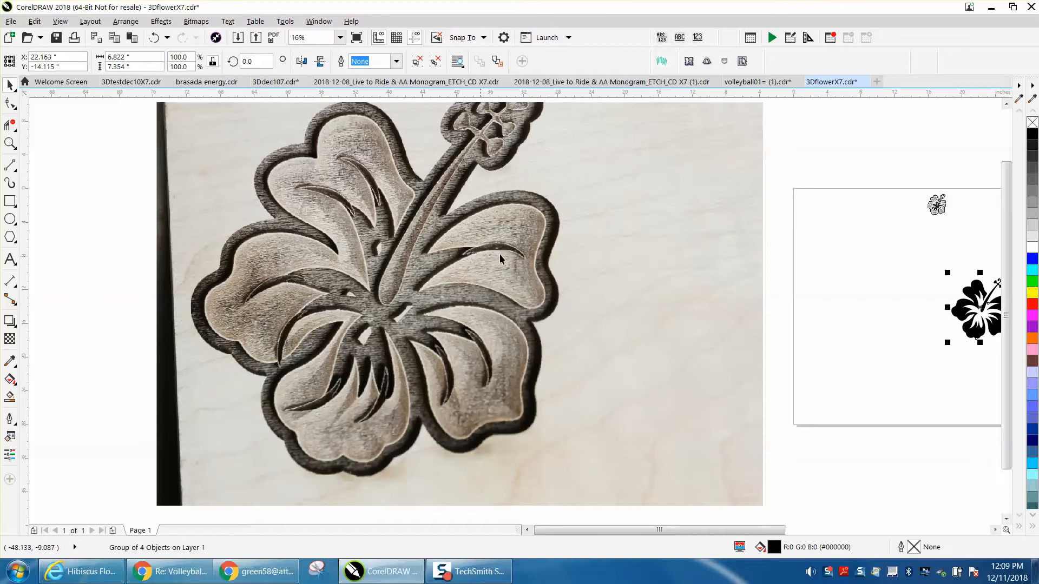
Examine the engraved hibiscus photos, the small shaded hibiscus and the solid black hibiscus on the page.
click(590, 253)
scroll(590, 252, down, 1)
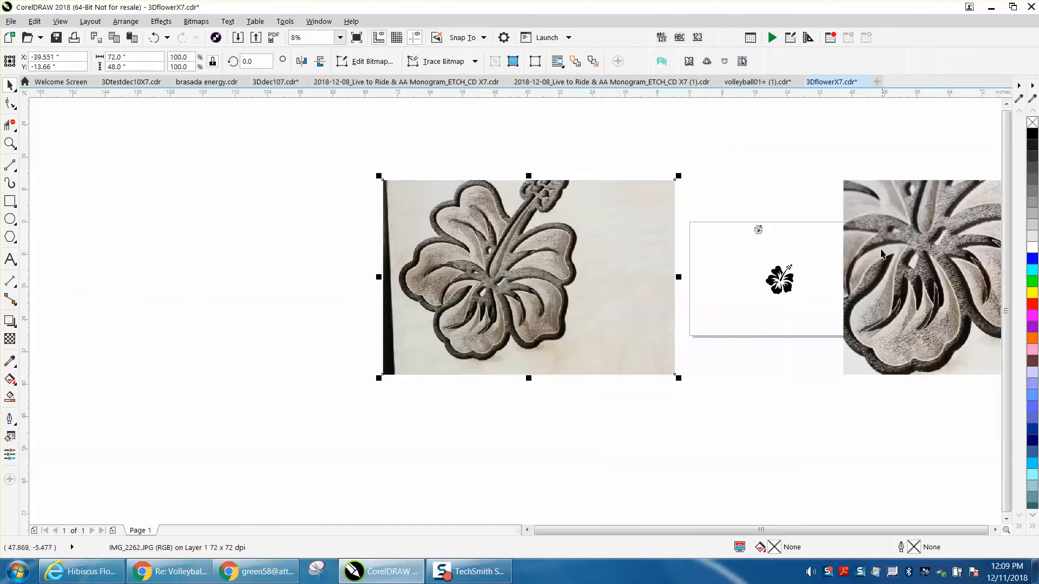
click(9, 143)
drag(883, 259, 977, 344)
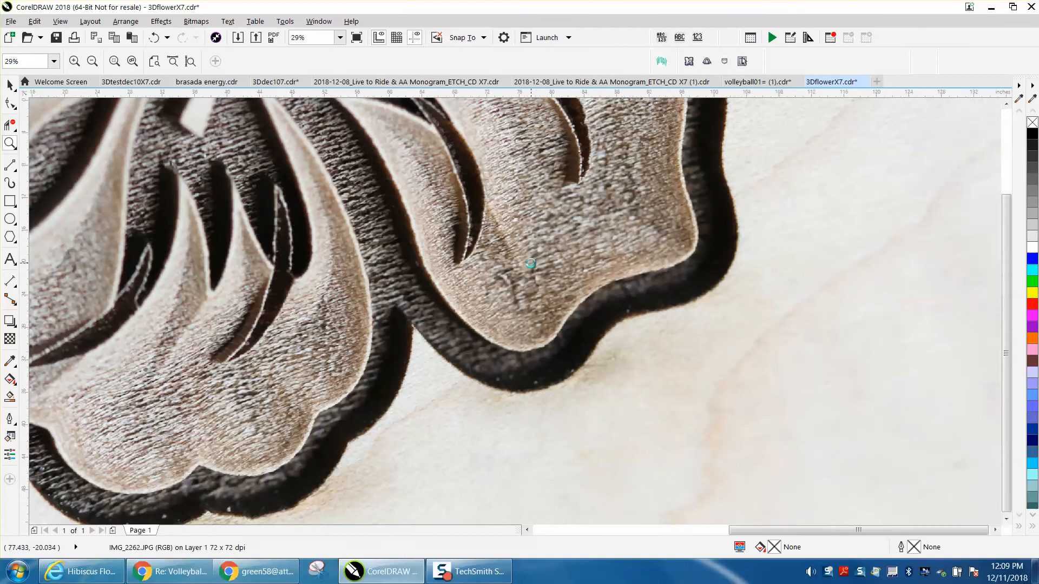
scroll(533, 264, down, 2)
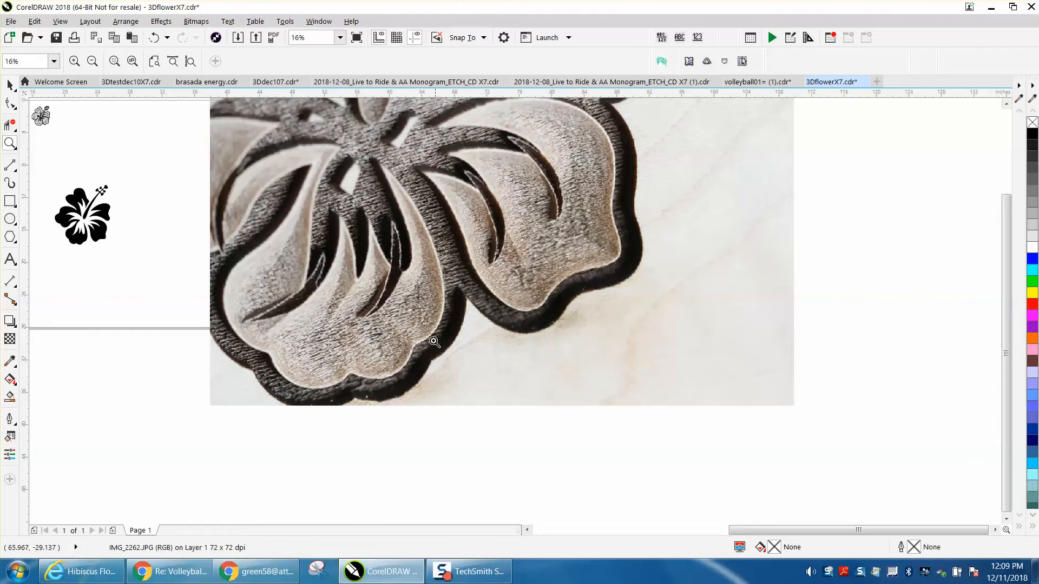
scroll(438, 298, down, 2)
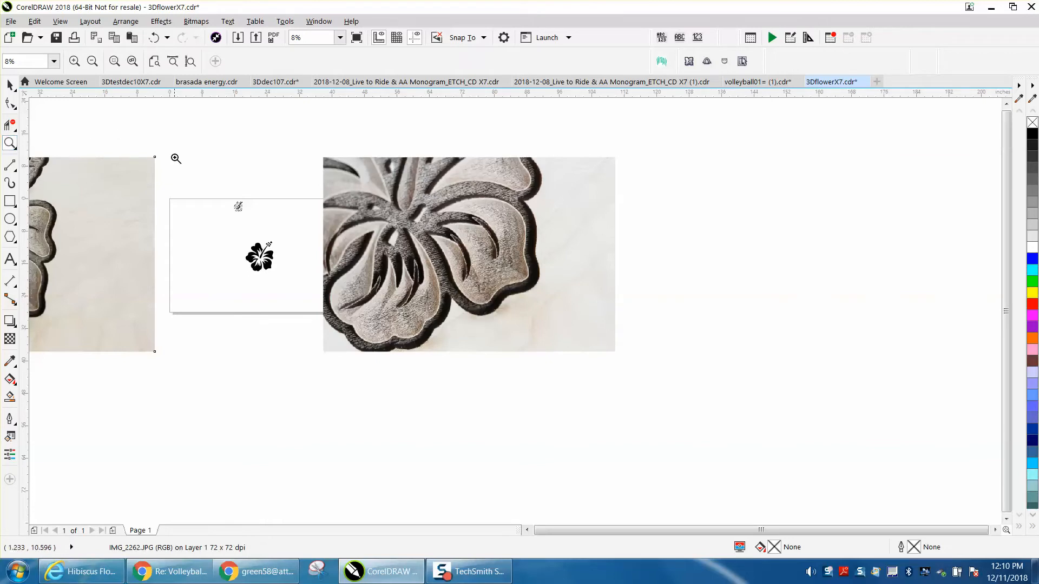
drag(205, 177, 263, 224)
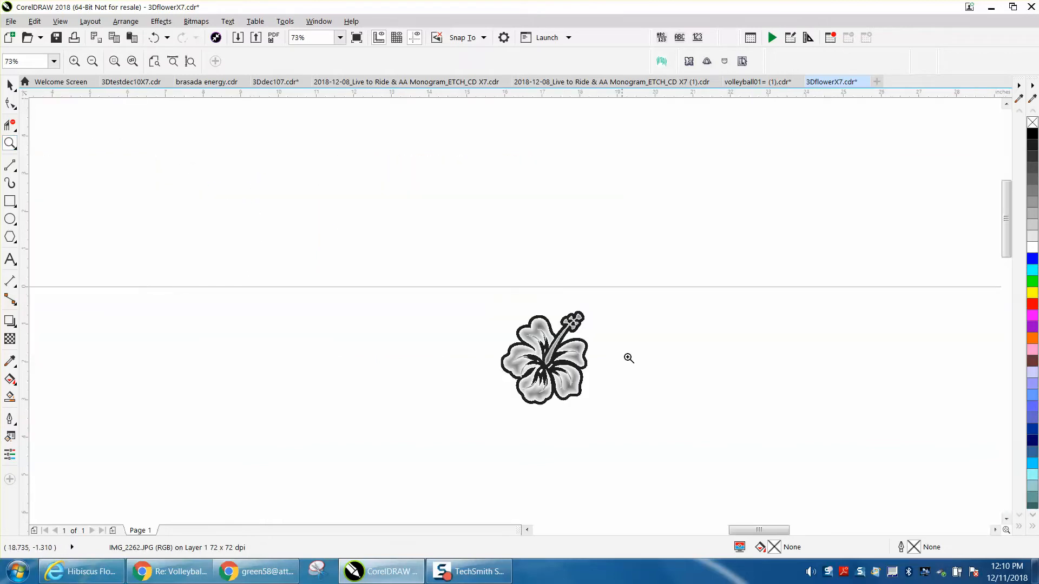
drag(488, 292, 649, 418)
scroll(465, 324, down, 4)
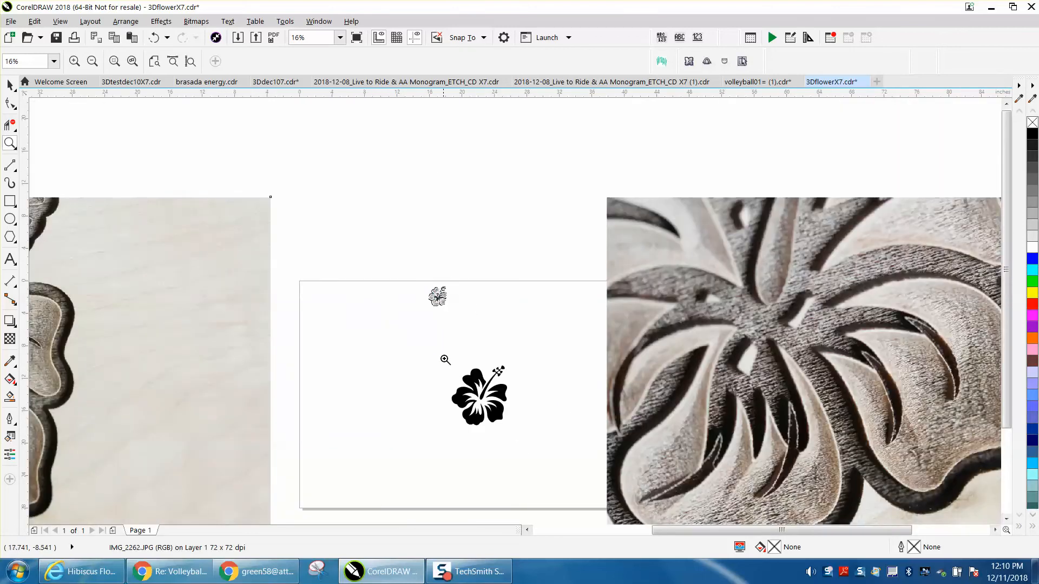
drag(446, 358, 547, 447)
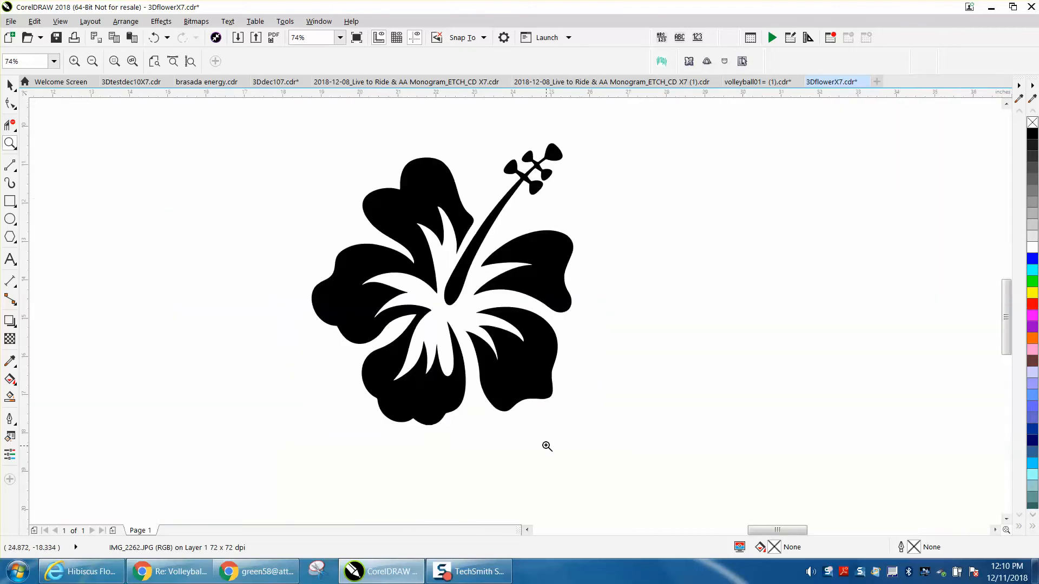
Move the close-up engraving photo that overlaps the page sideways until it is clear of the page.
scroll(313, 301, down, 4)
click(10, 85)
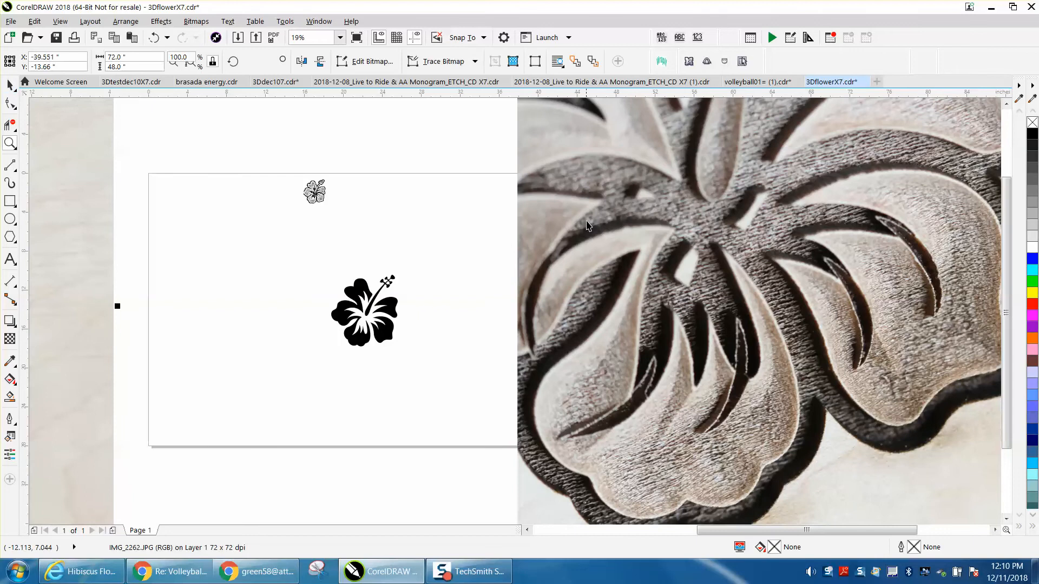
drag(602, 229, 751, 231)
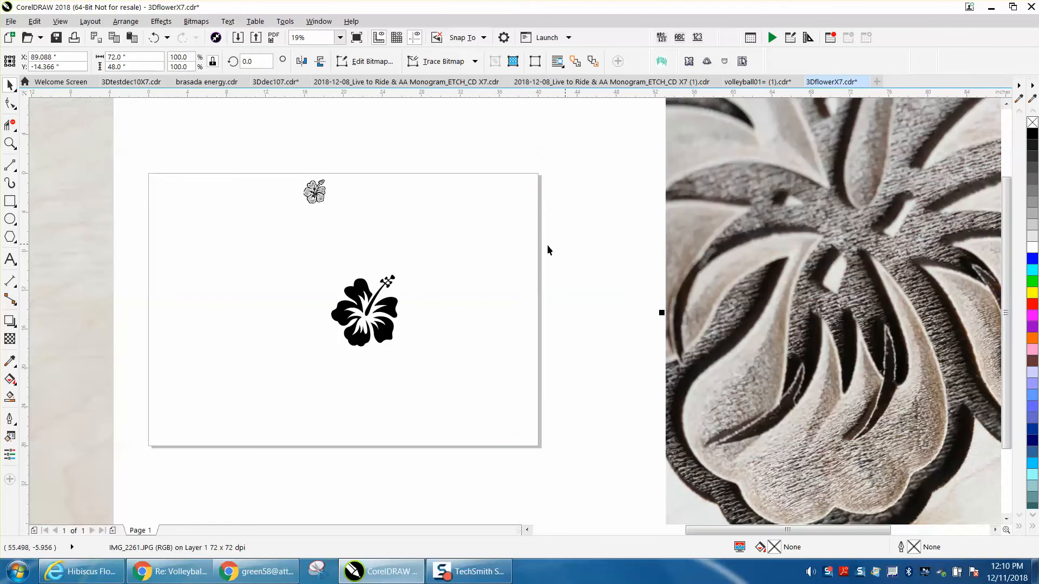
Remove the fill from the black hibiscus group and give it a red outline.
click(10, 143)
drag(302, 262, 449, 364)
click(10, 85)
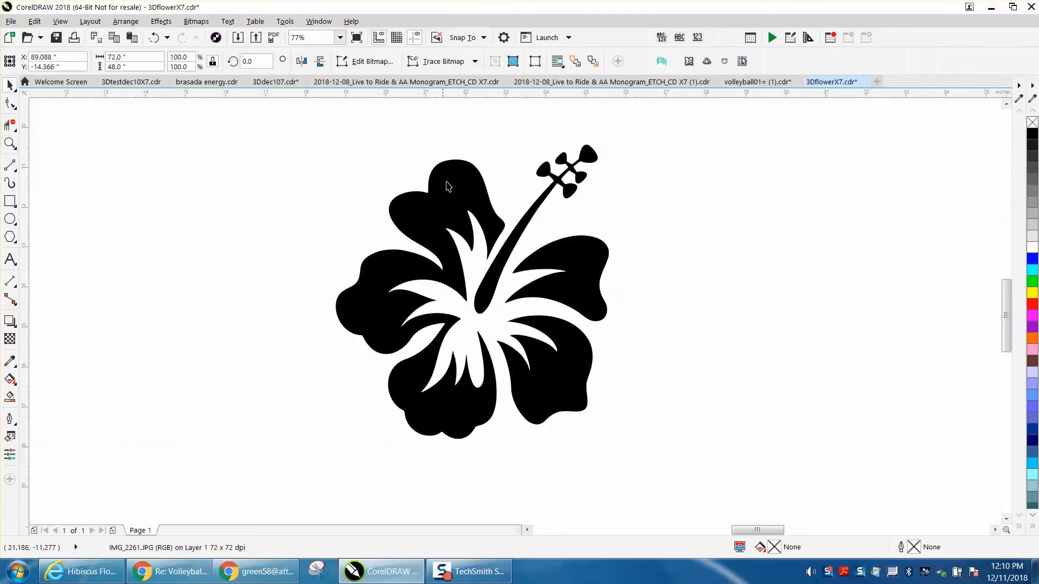
click(459, 186)
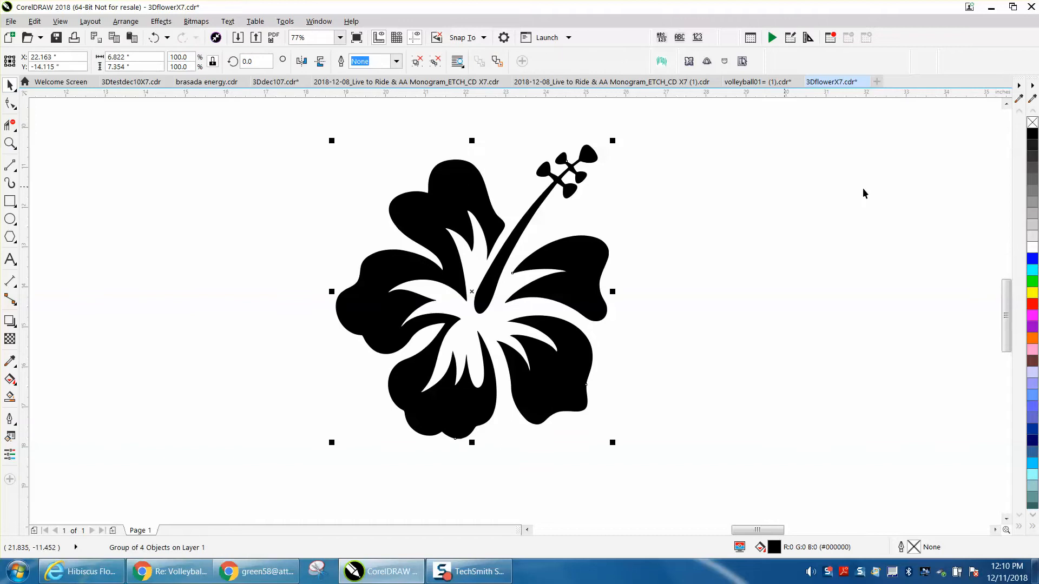
click(1033, 123)
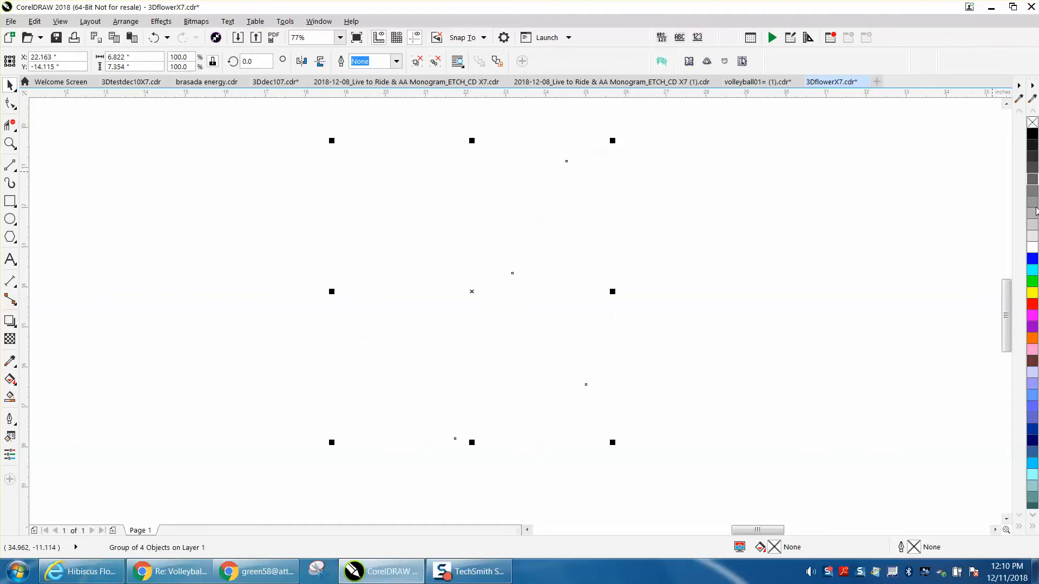
right_click(1032, 304)
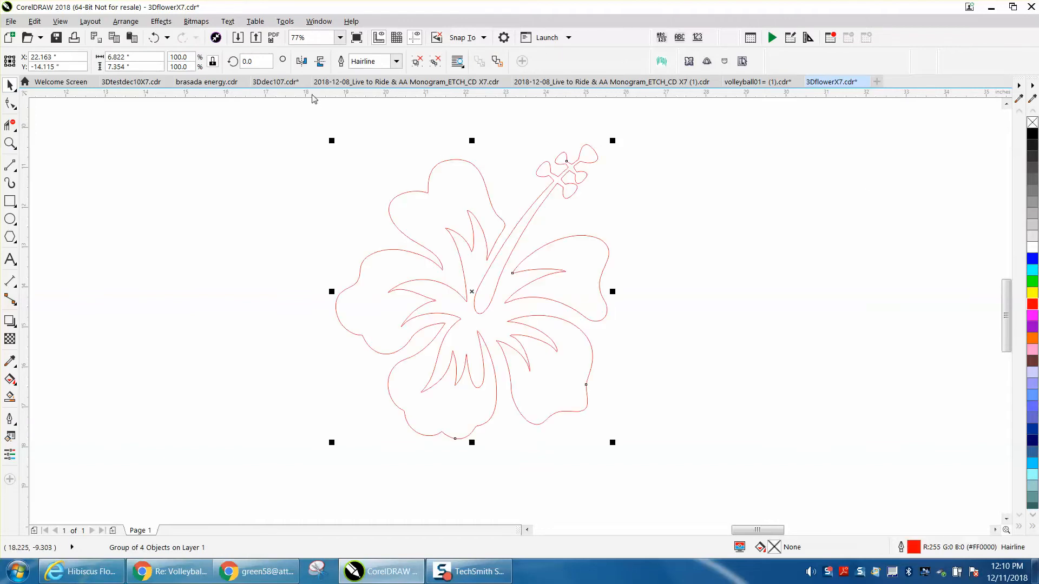
Set up an outside contour for the hibiscus with a 0.25" offset and a red outline color.
click(160, 21)
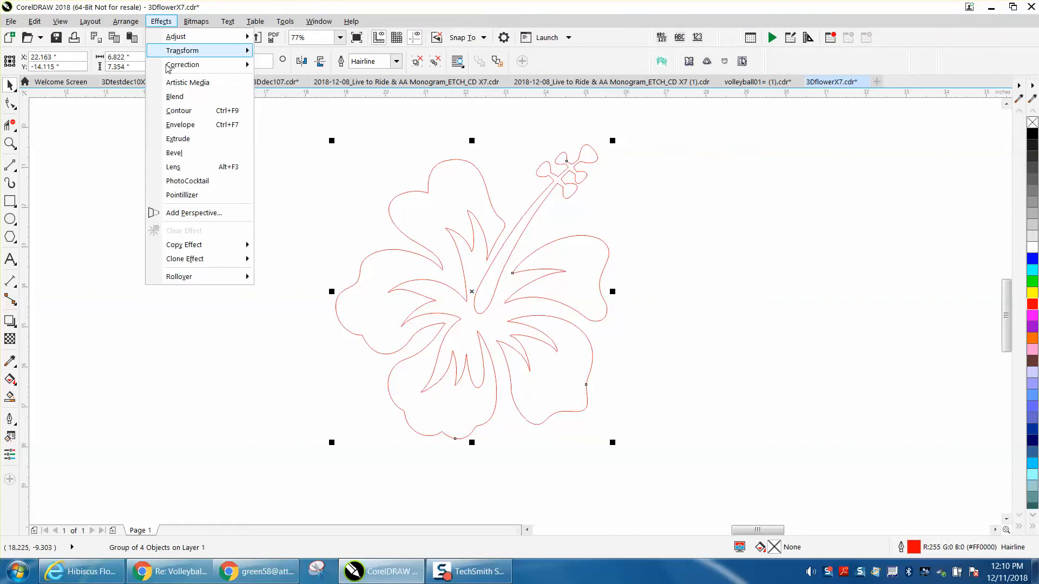
click(184, 109)
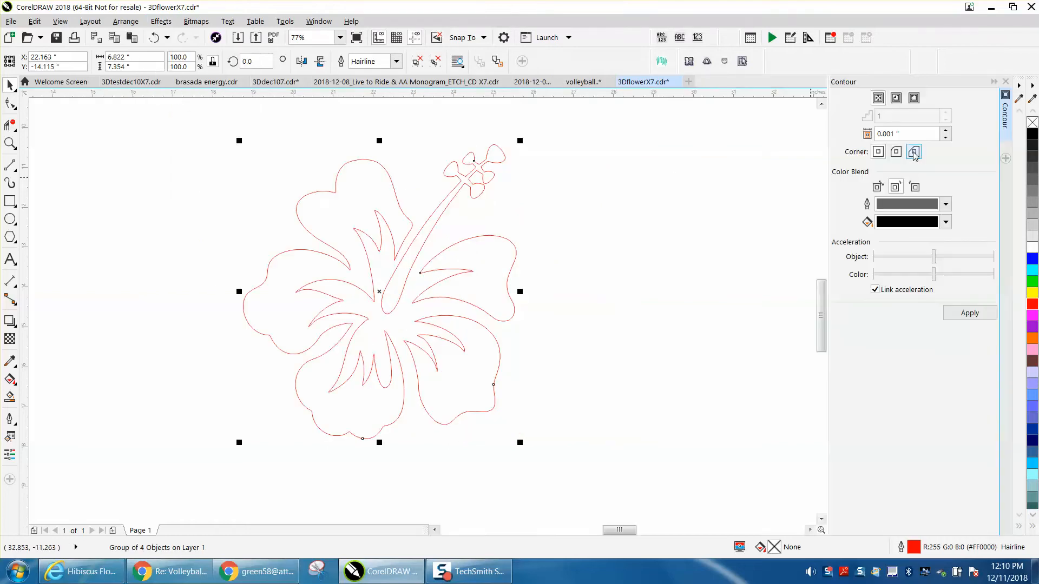
click(914, 97)
drag(899, 135, 873, 135)
text(.)
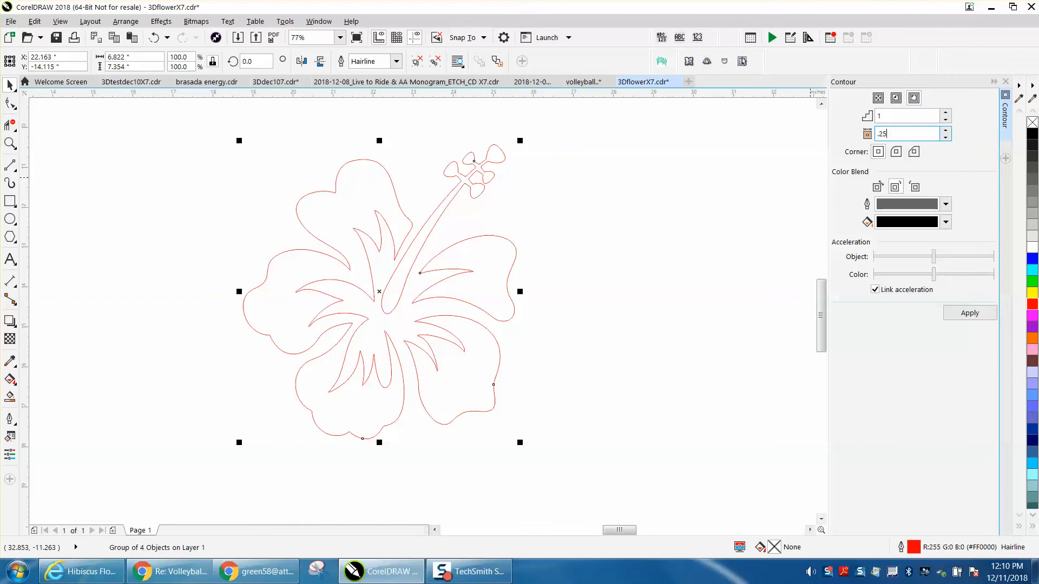
text(25)
click(944, 204)
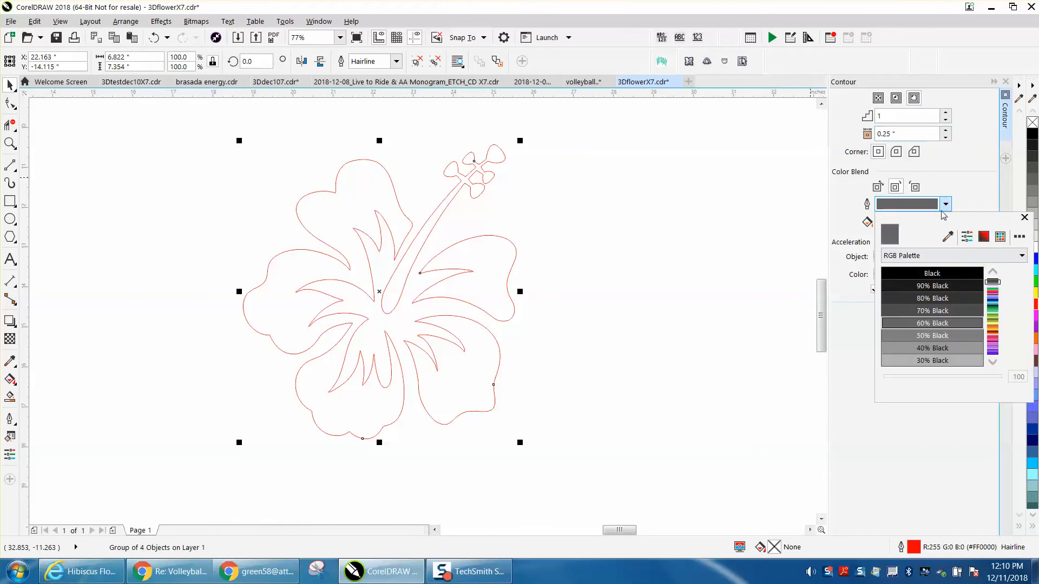
click(994, 361)
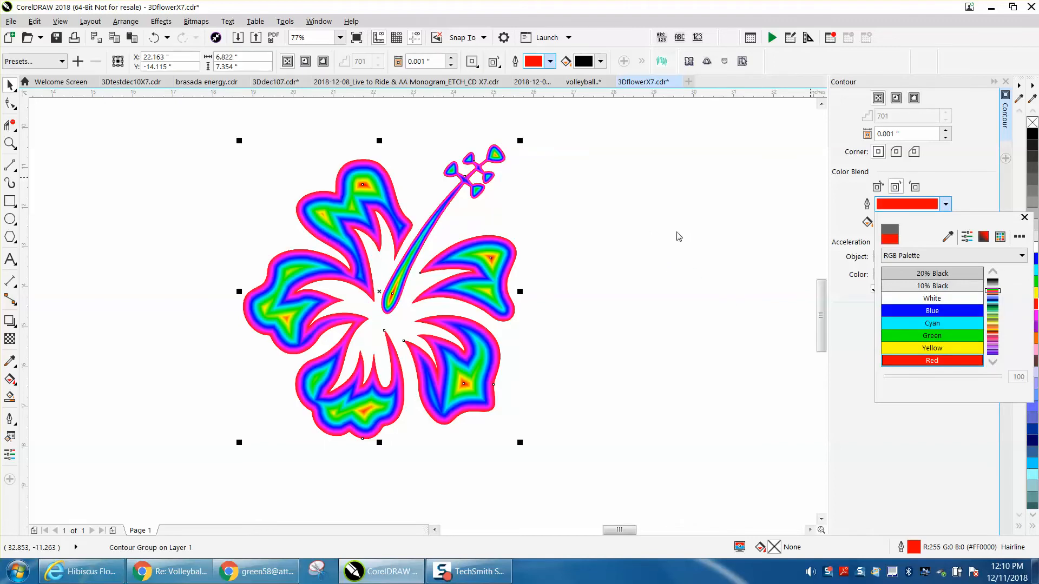
Try a one-step outside contour with a 0.25" offset on the hibiscus, and undo the contours applied so far.
click(157, 40)
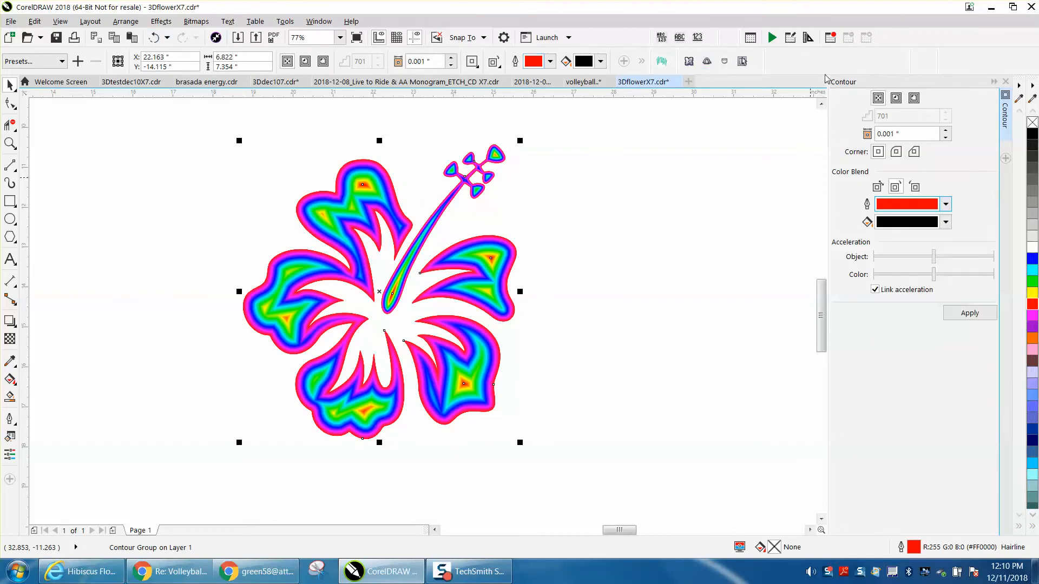
click(915, 101)
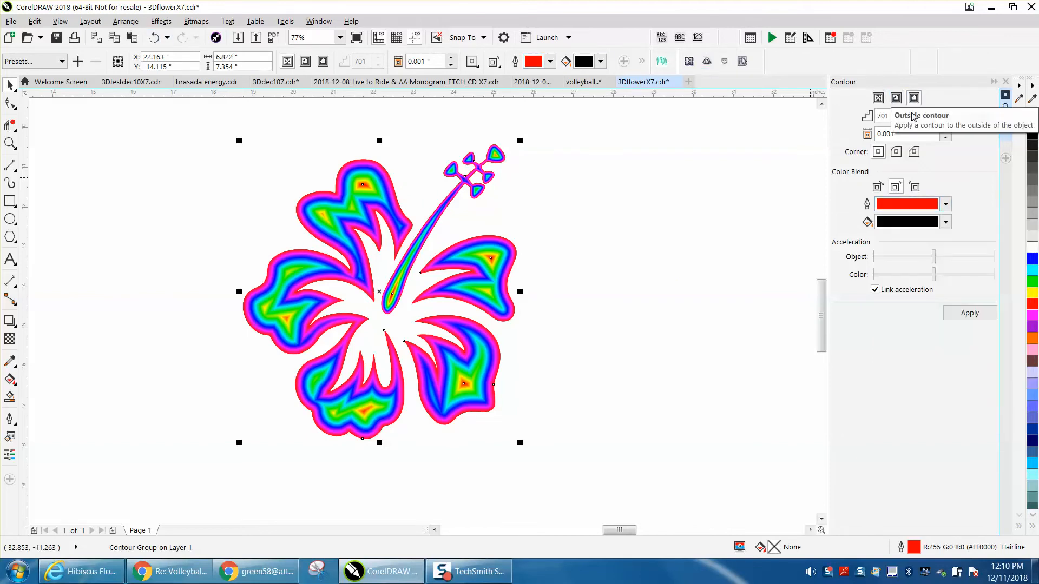
drag(901, 118, 873, 118)
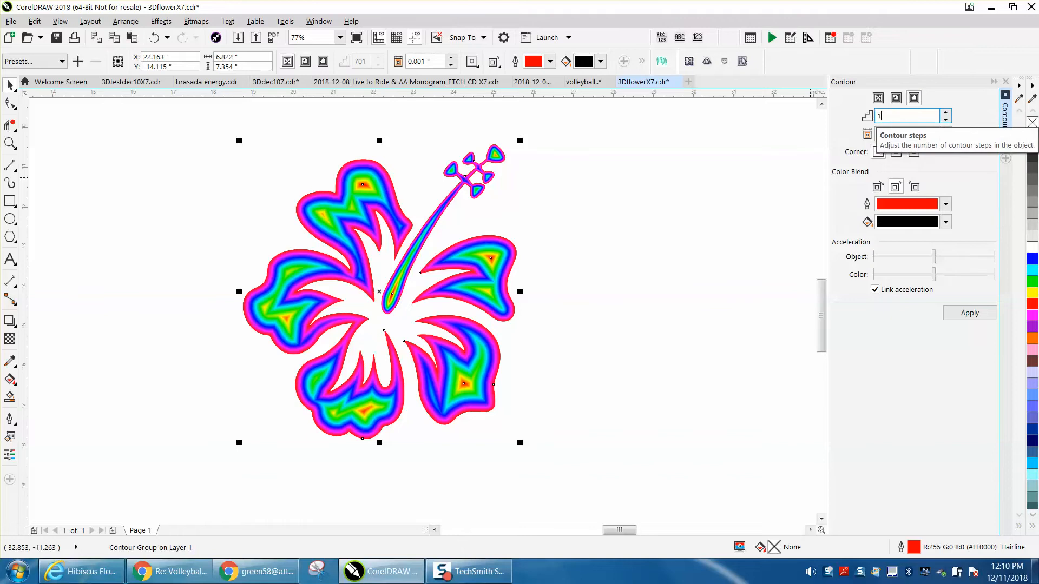
text(1)
key(Tab)
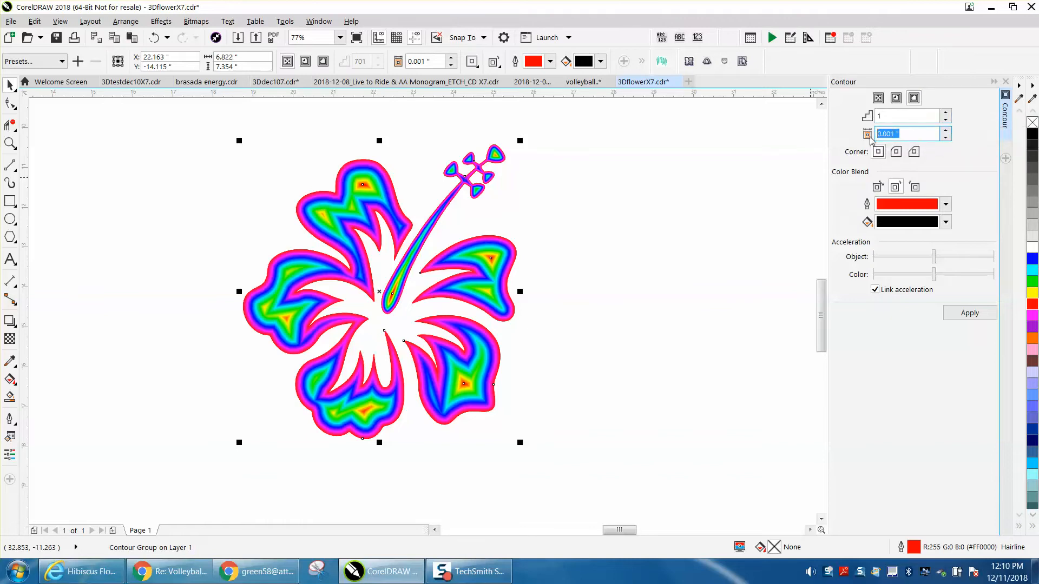
text(.25)
click(972, 320)
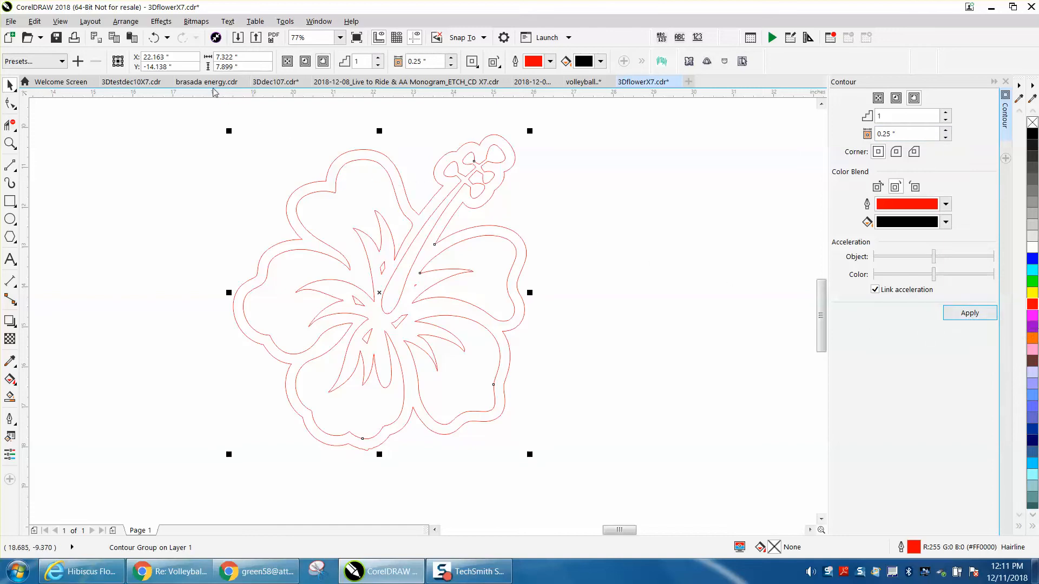
click(155, 38)
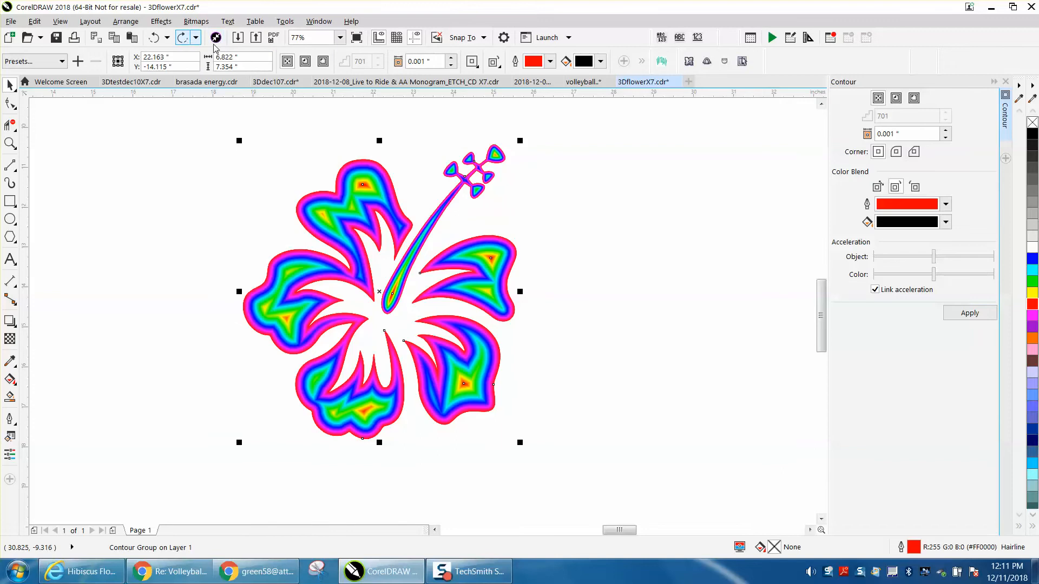
click(156, 37)
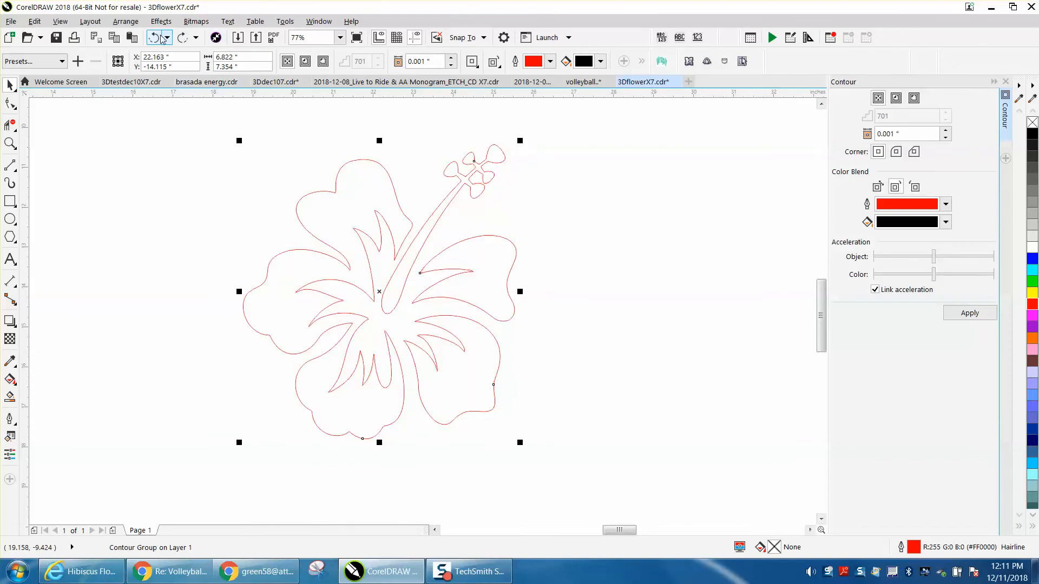
Apply a one-step outside contour with a 0.125" offset to the hibiscus.
triple_click(900, 135)
text(.125)
click(978, 314)
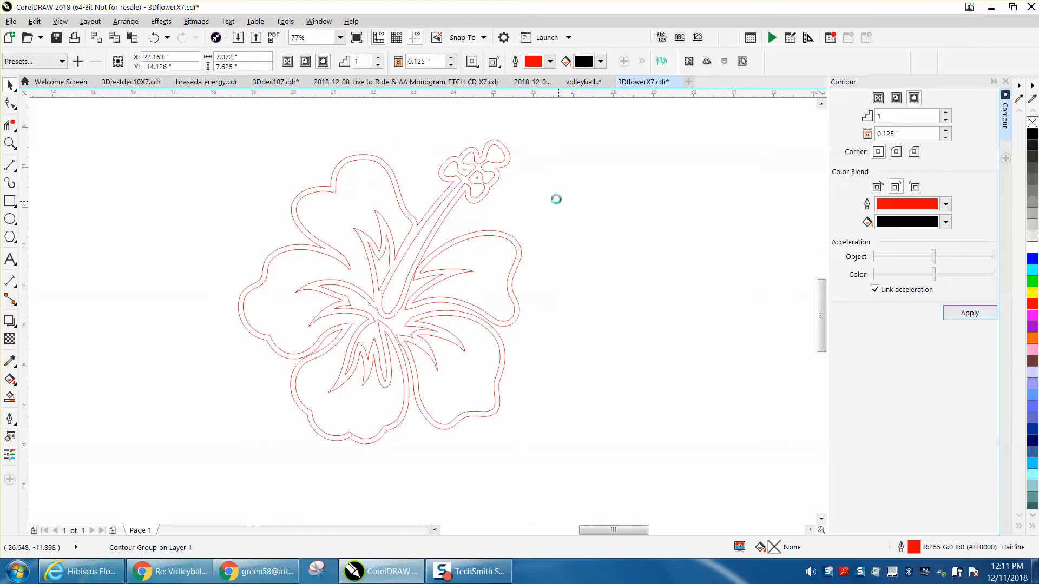
Smart-fill the bands between the hibiscus outlines and their contour with black and no outline, undoing the misplaced fill.
scroll(557, 202, down, 2)
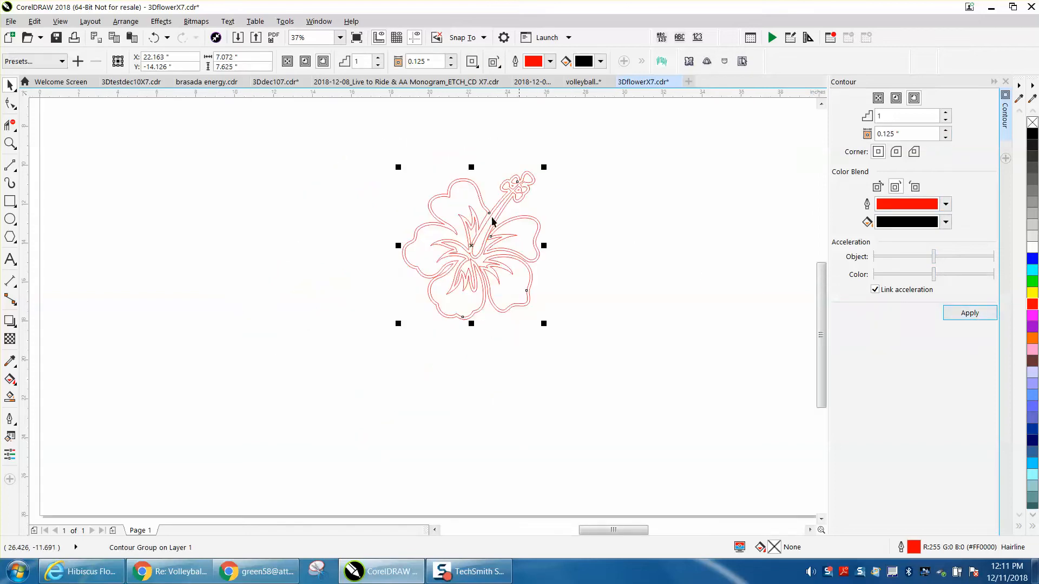
click(9, 398)
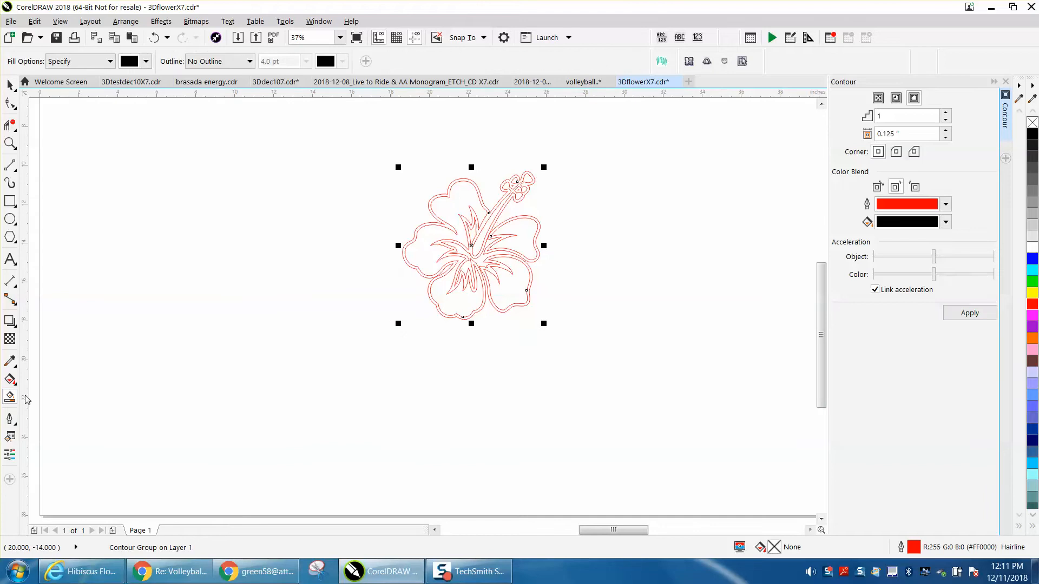
click(433, 303)
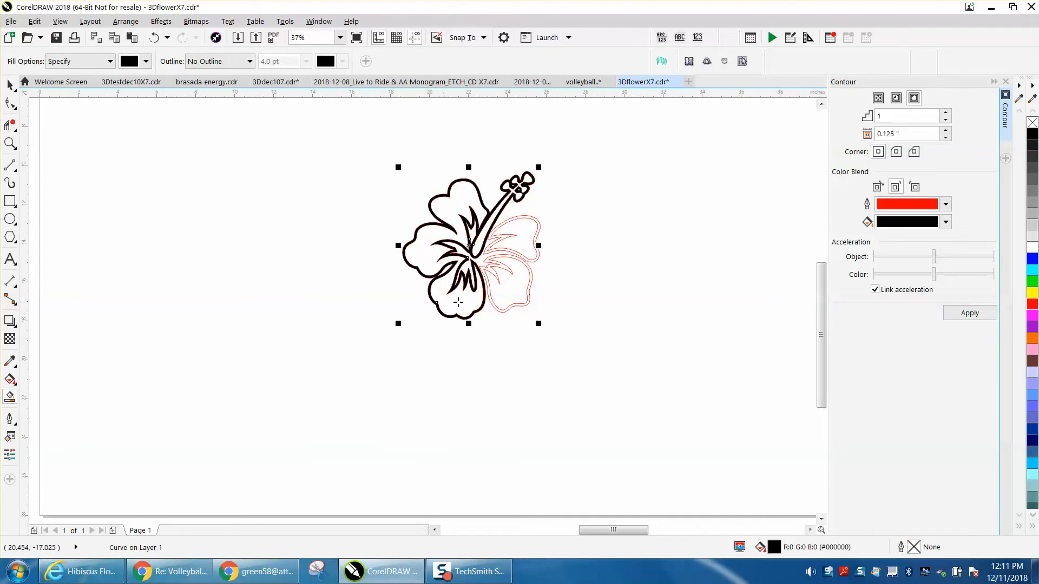
click(490, 303)
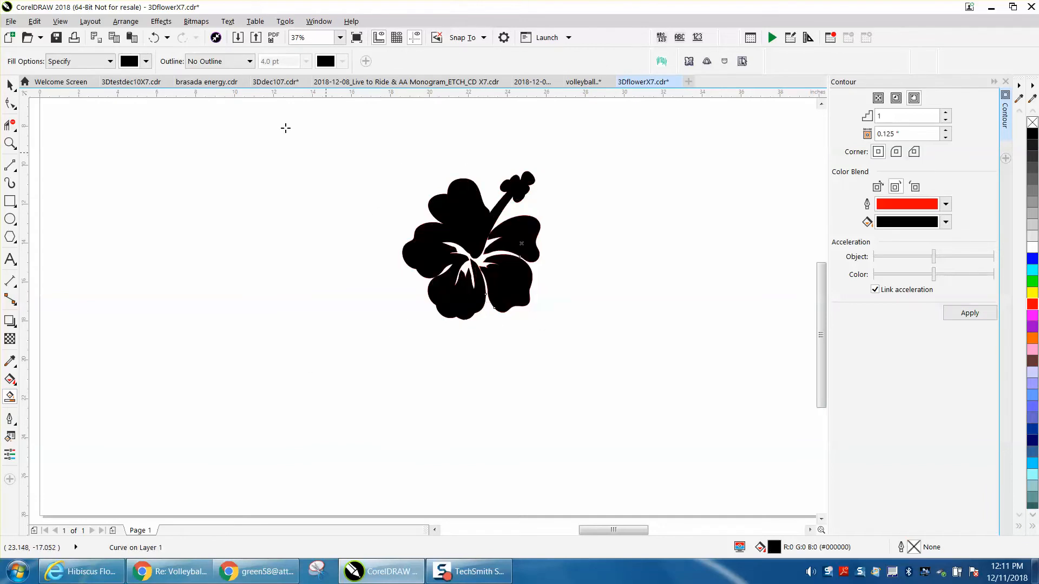
click(159, 40)
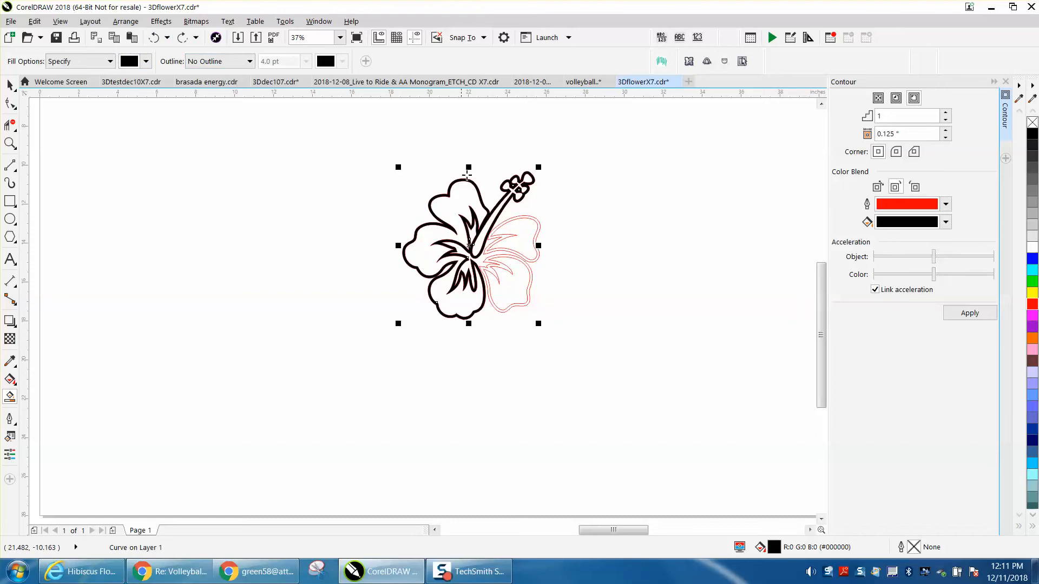
click(522, 217)
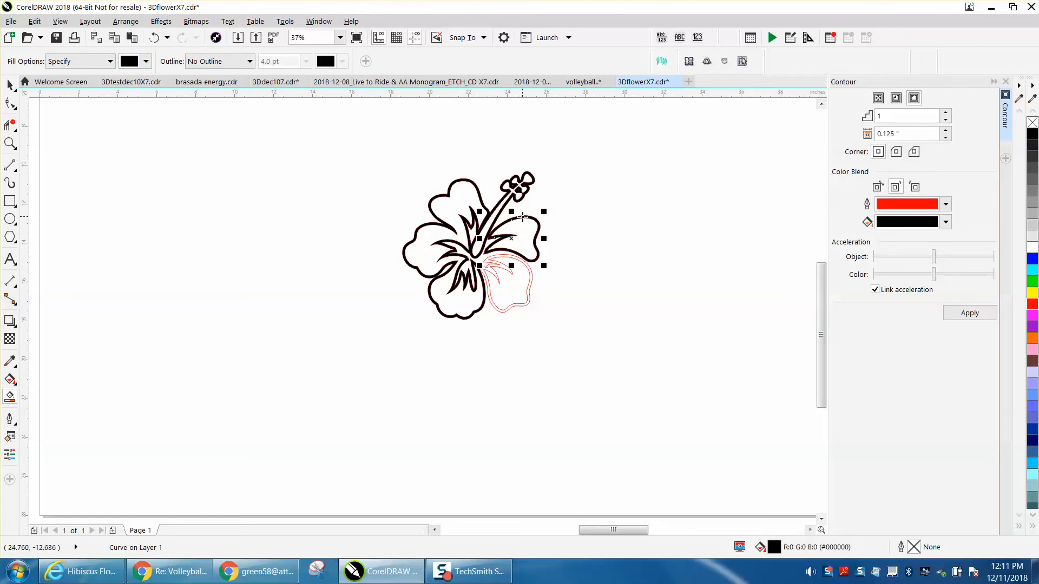
click(524, 260)
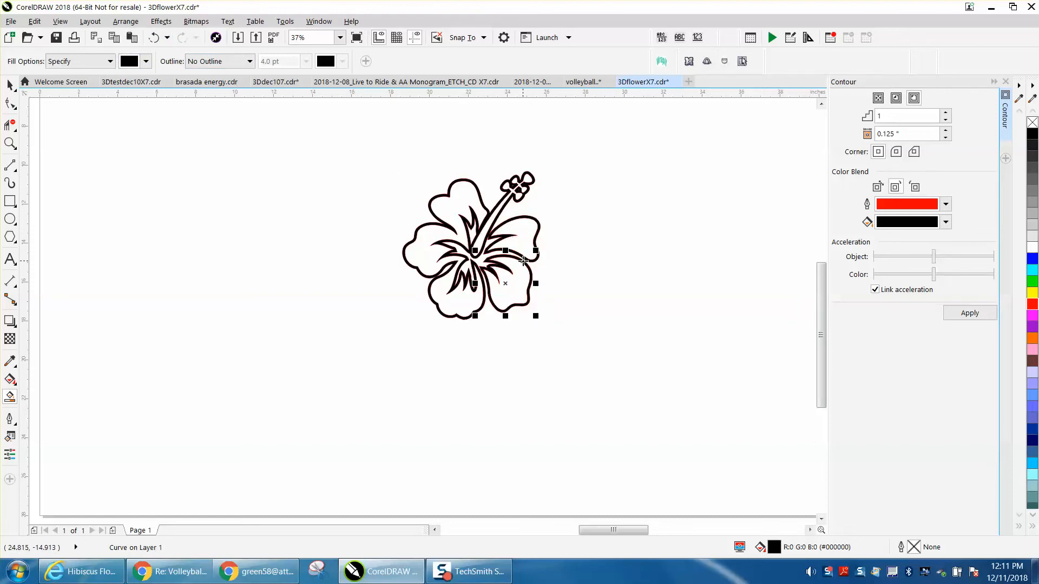
Deselect the artwork and set the document's nudge distance to 9 inches.
click(10, 85)
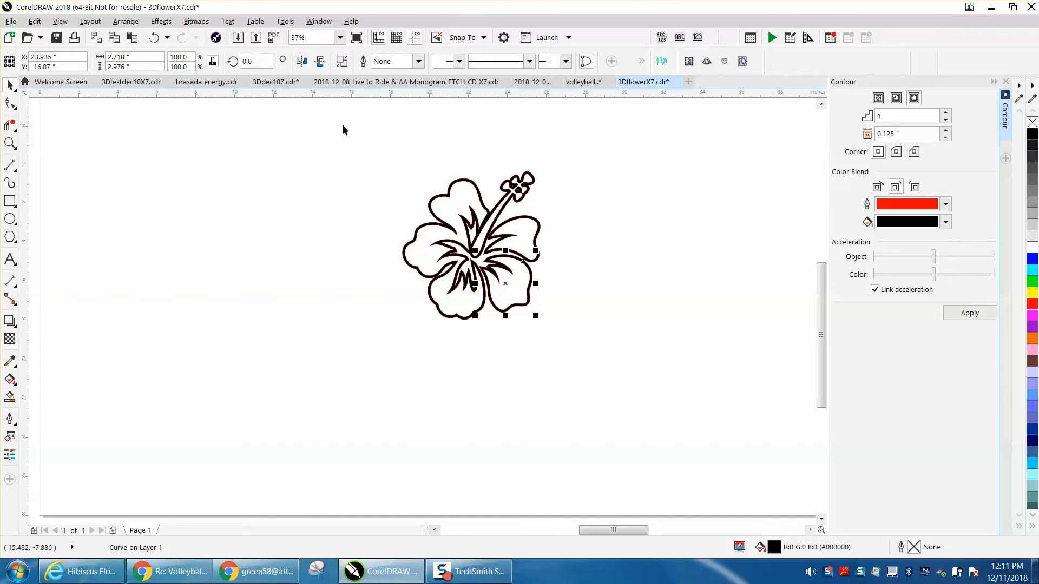
click(378, 112)
click(383, 61)
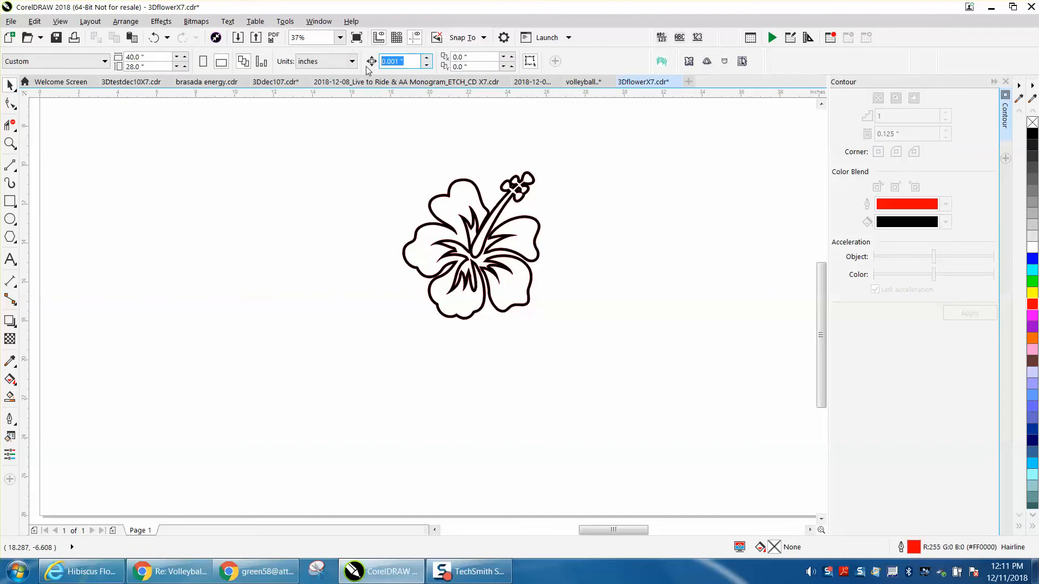
drag(371, 158, 554, 313)
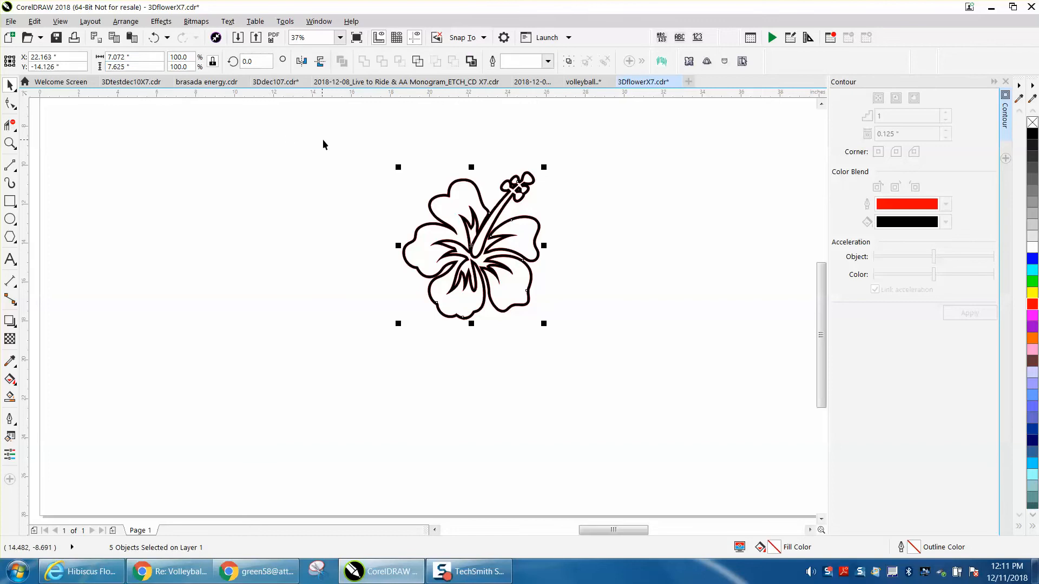
click(335, 143)
click(383, 61)
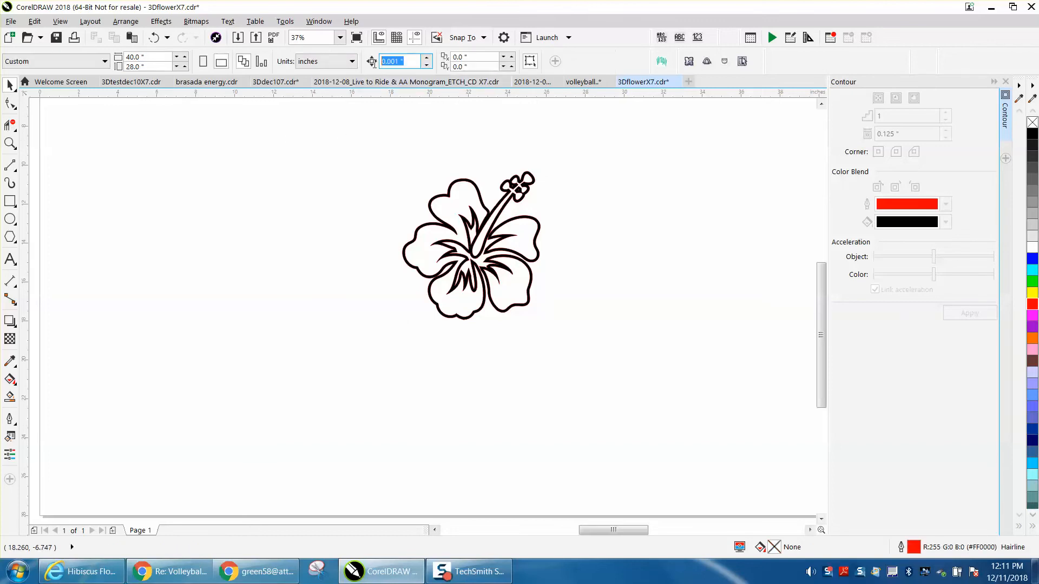
text(9)
Nudge each of the three black border pieces 9 inches left, off the red hibiscus outlines.
click(471, 184)
key(Left)
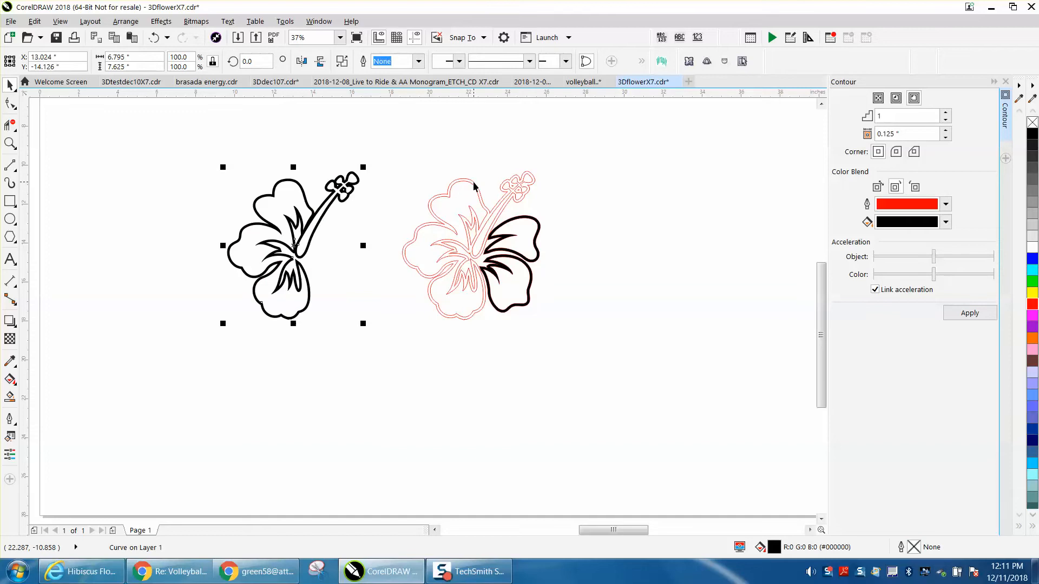
click(520, 219)
key(Left)
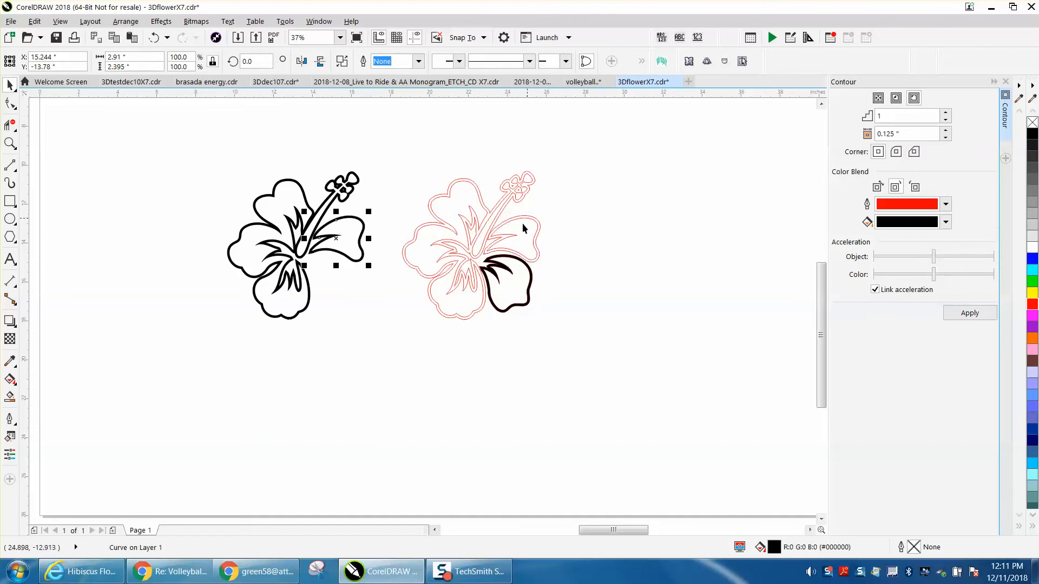
click(502, 259)
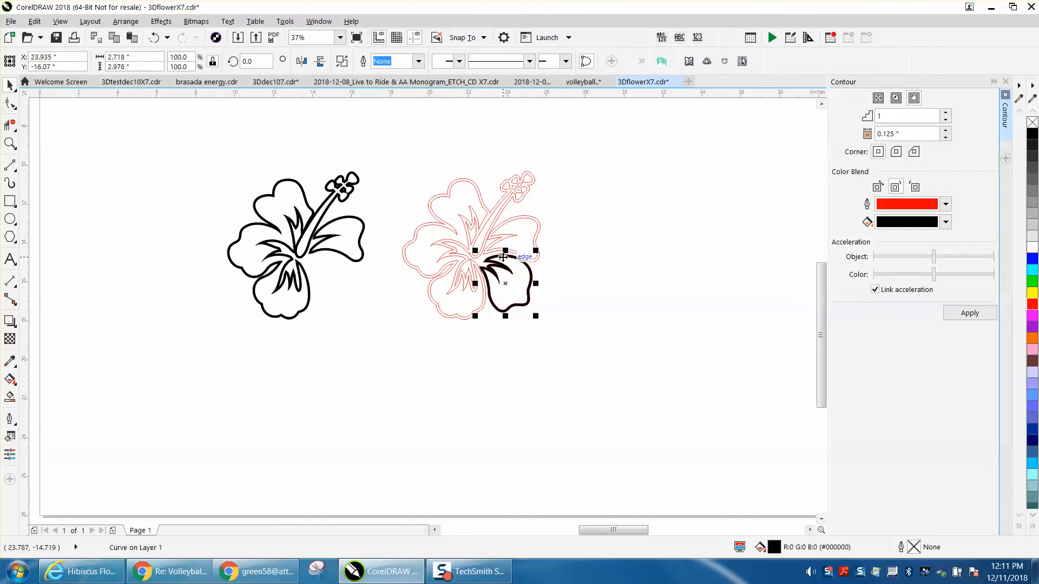
key(Left)
Convert the three black border pieces together into a 300 dpi Black and White (1-bit) bitmap.
drag(206, 145, 389, 343)
click(196, 21)
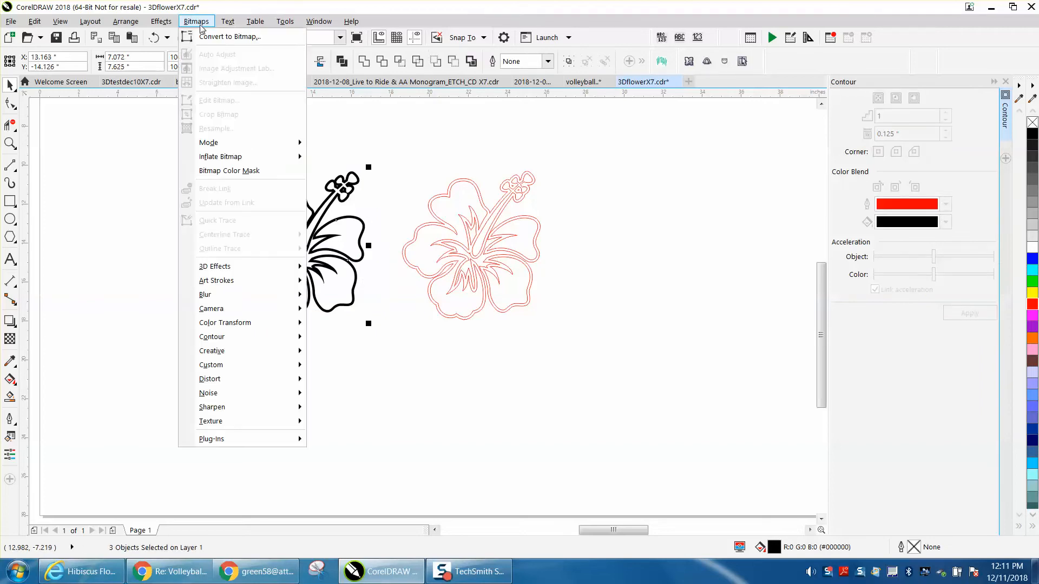
click(232, 38)
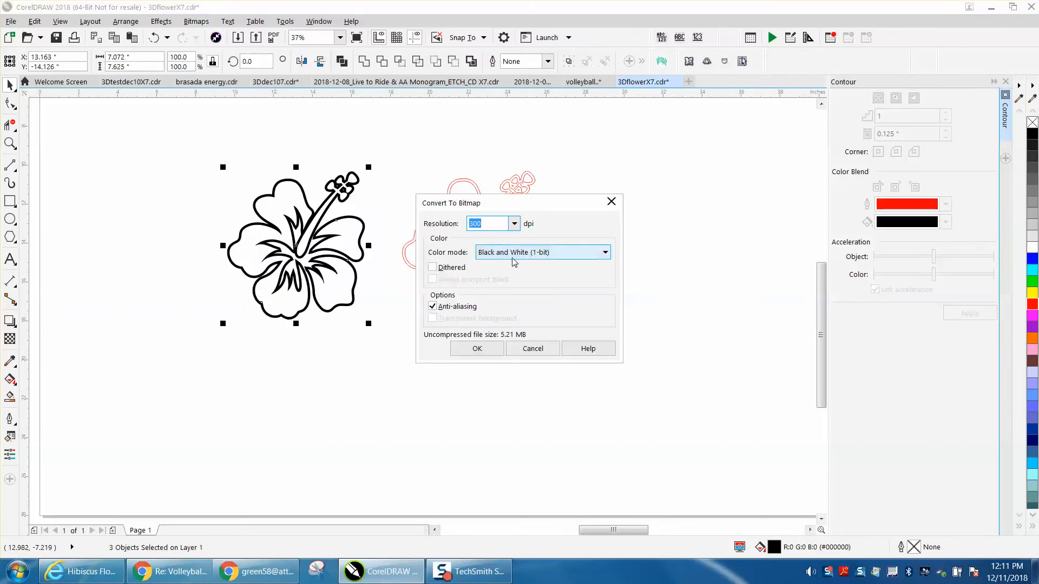
click(491, 349)
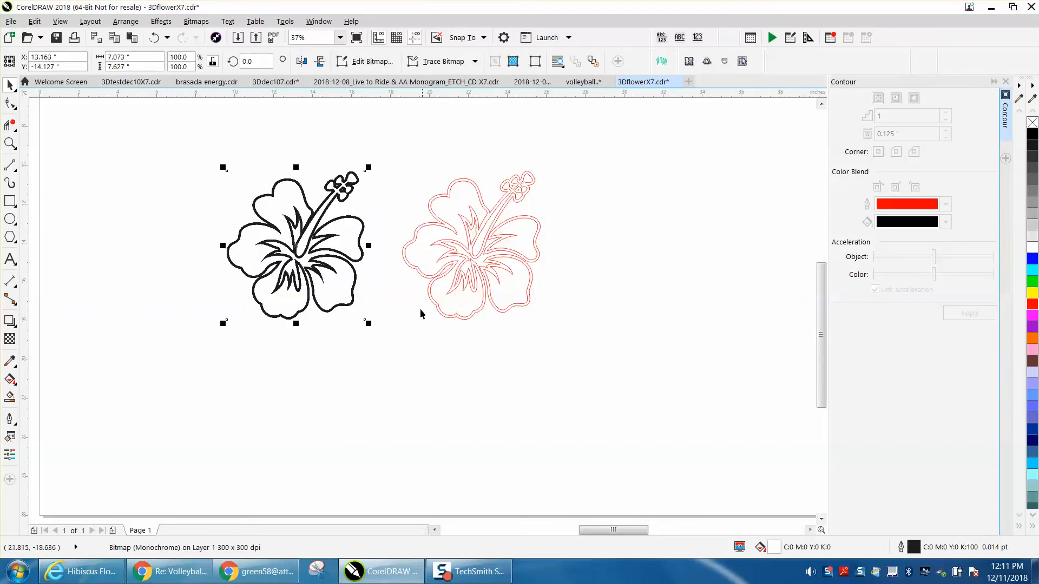
Select the whole red hibiscus contour group and nudge it 9 inches down.
click(9, 143)
drag(249, 166, 299, 191)
scroll(227, 113, down, 3)
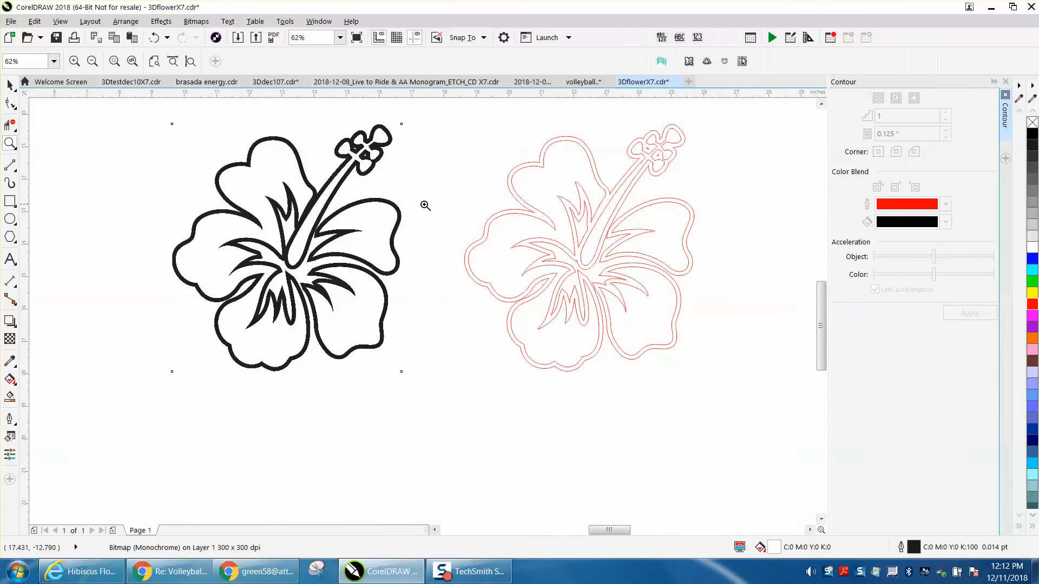
click(10, 85)
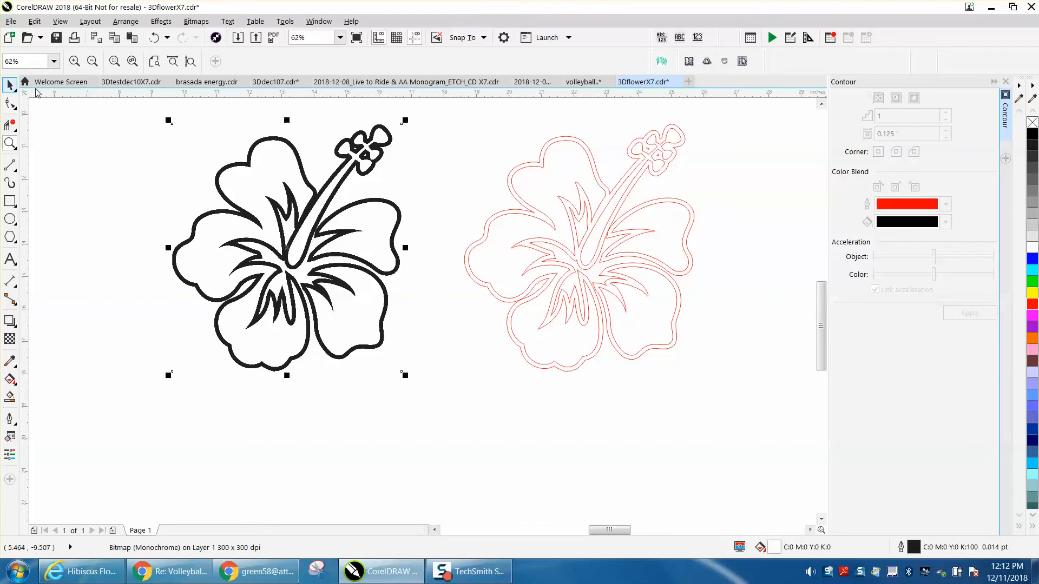
click(520, 132)
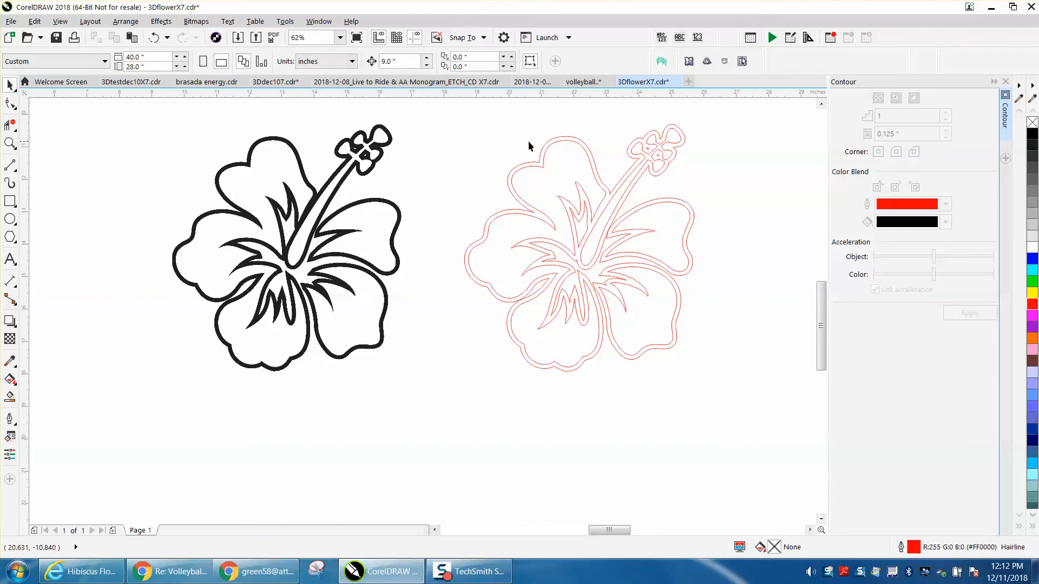
scroll(528, 142, down, 2)
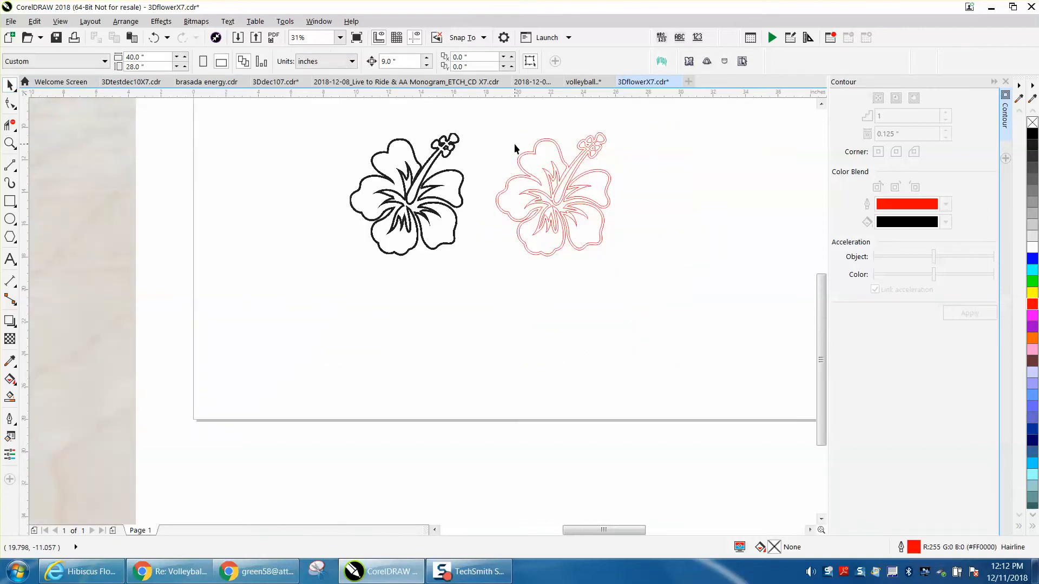
drag(498, 117, 671, 291)
key(Down)
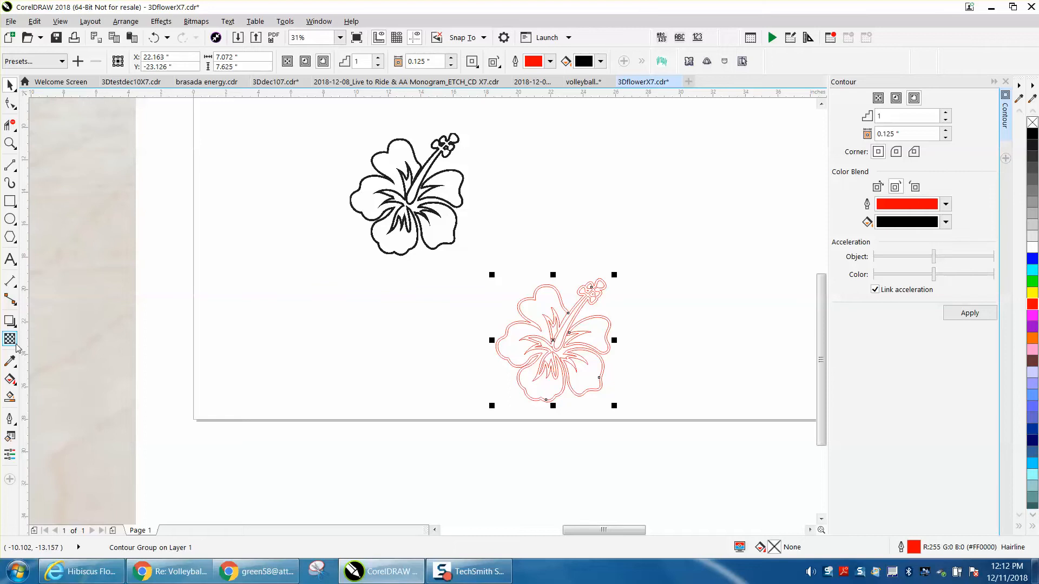
Smart-fill the petal interiors and the stamen of the red hibiscus with black, nudging each filled shape 9 inches up.
click(10, 397)
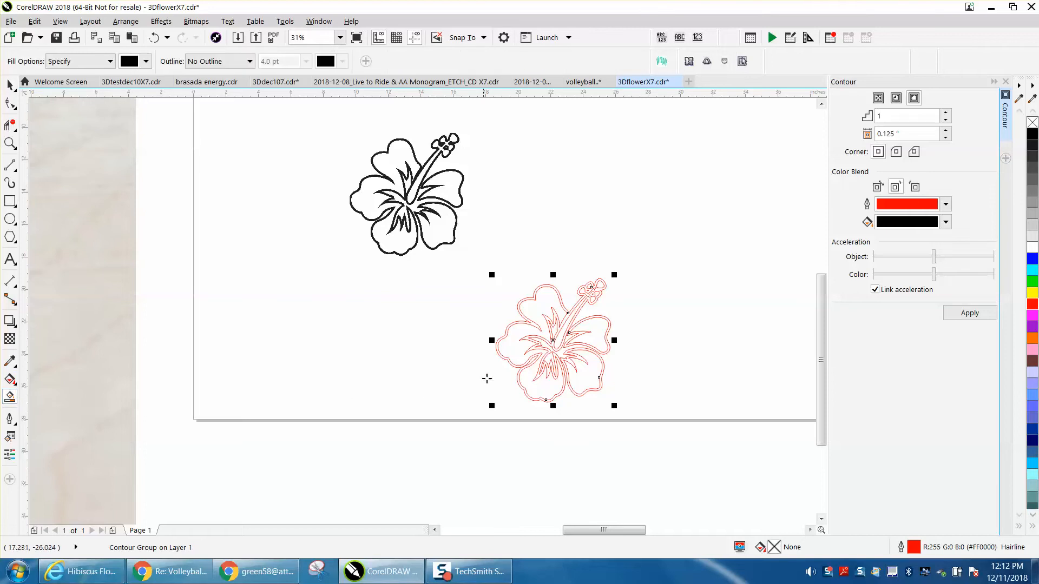
click(509, 352)
key(Up)
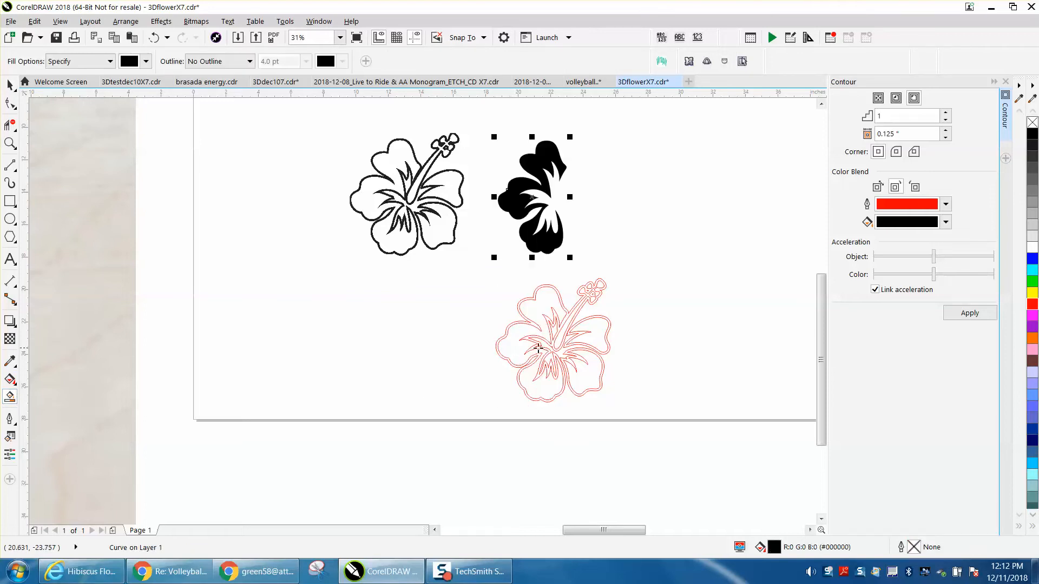
click(594, 335)
key(Up)
click(560, 347)
key(Up)
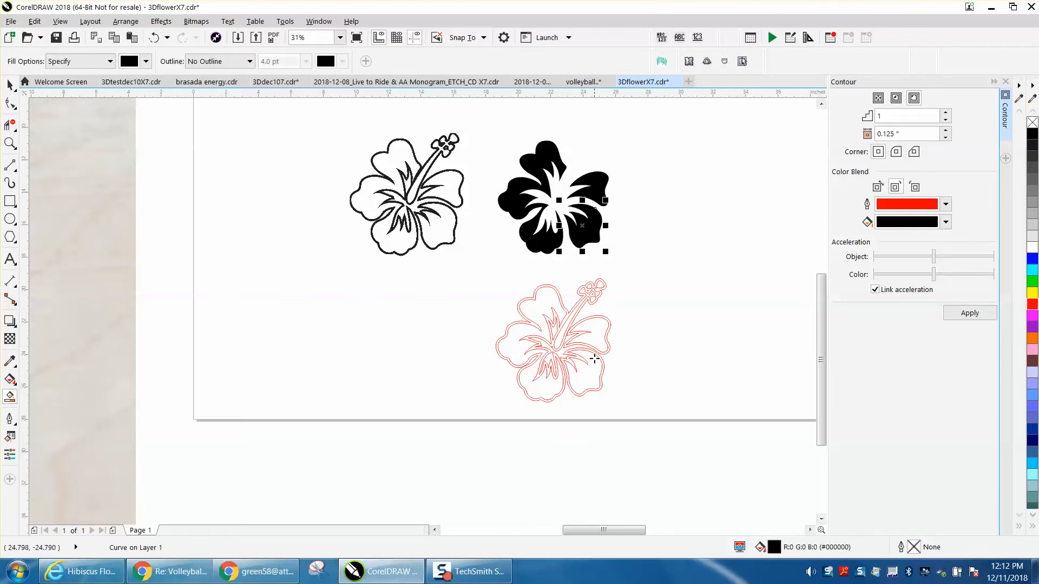
click(565, 327)
key(Up)
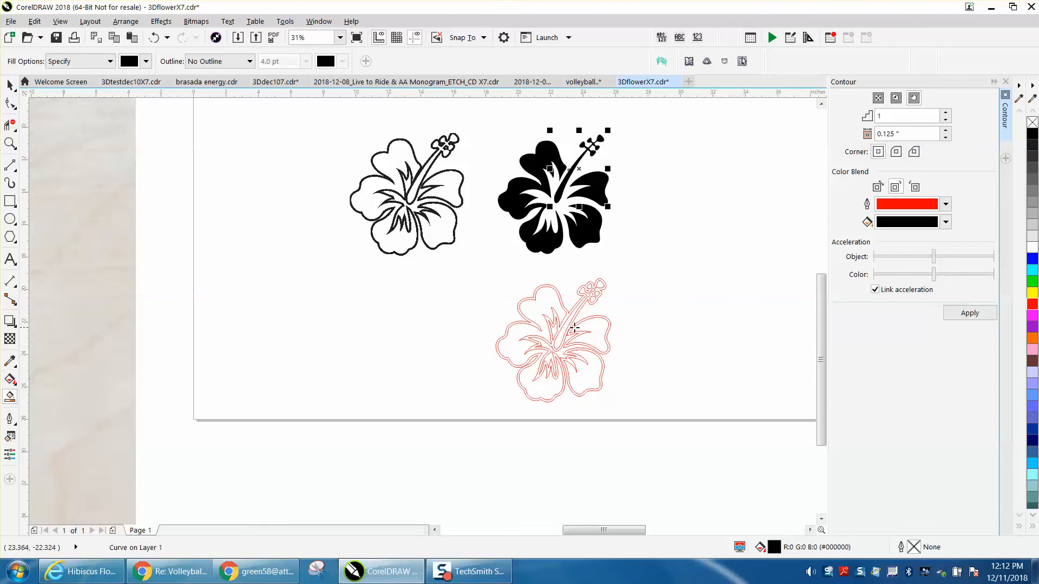
Move the red hibiscus contour group 18 inches to the right, away from the black shapes.
click(10, 85)
drag(458, 265, 690, 410)
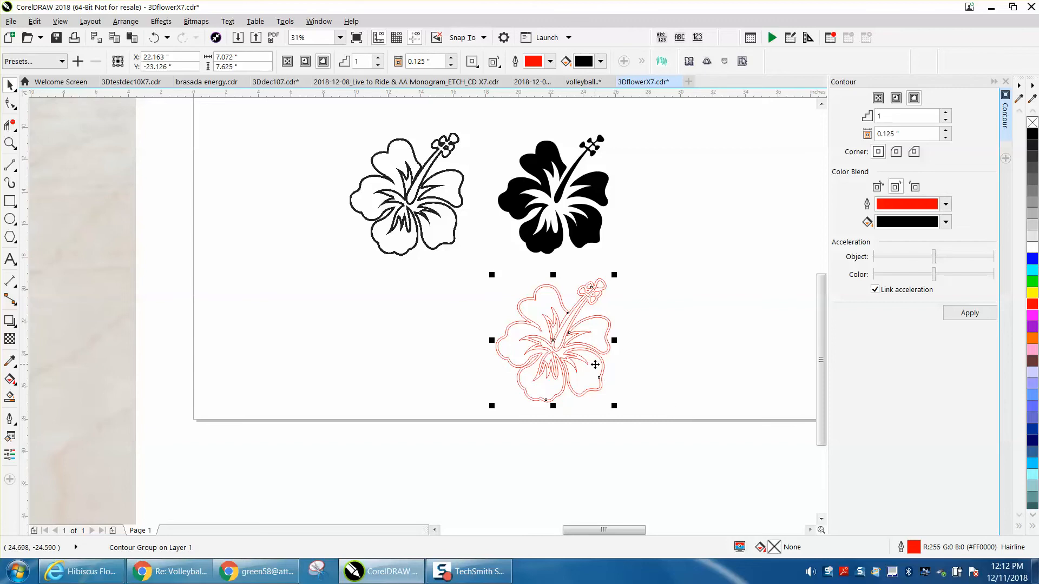
key(Right)
key(Right)
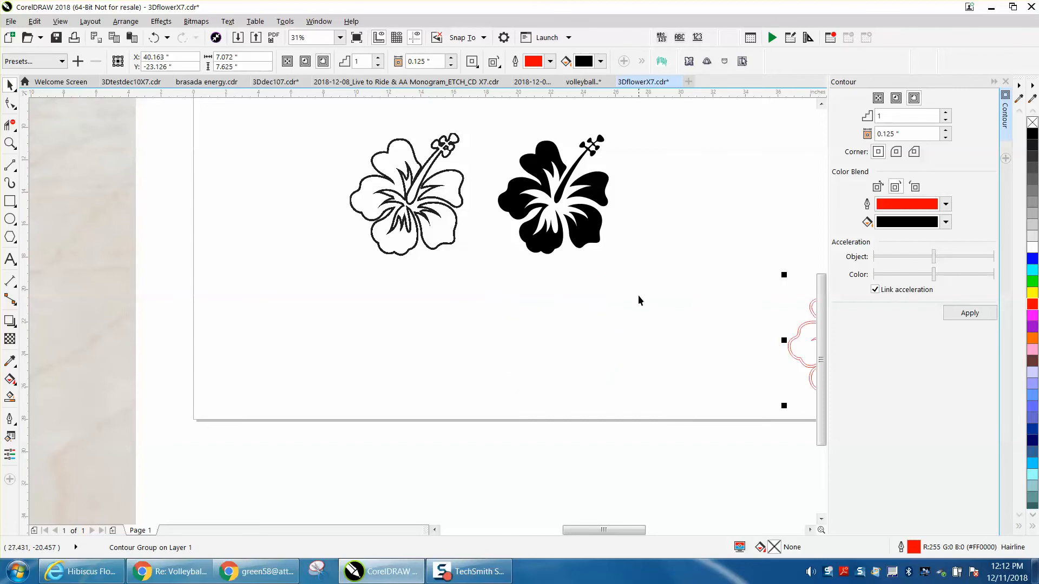
Remove the fill from the four black petal and stamen shapes and give them a 10% Black outline.
drag(487, 109, 653, 273)
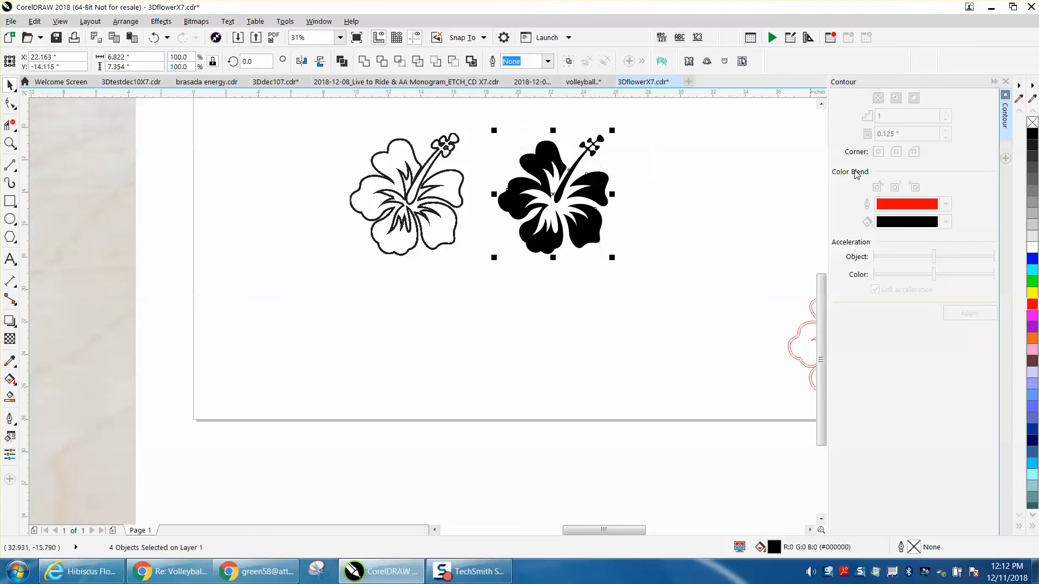
click(1032, 124)
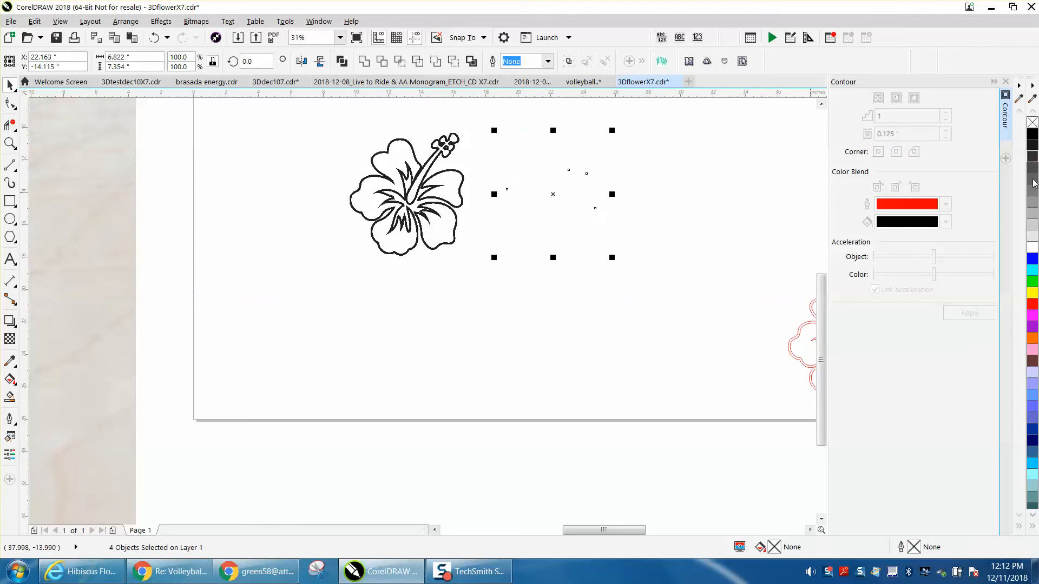
right_click(1032, 238)
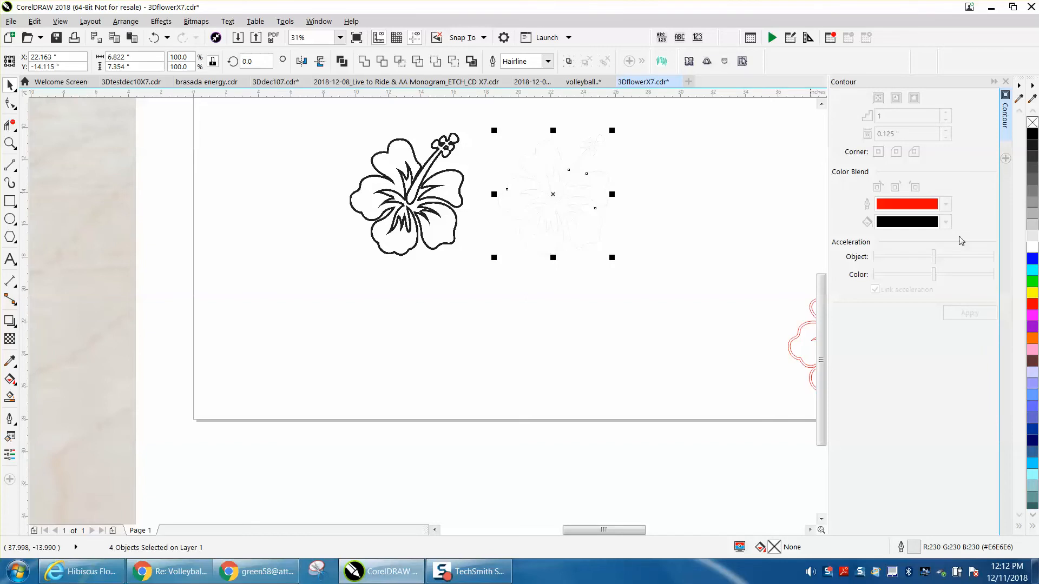
Compare light gray outline shades on the four petal and stamen shapes and set their outline to 30% Black.
click(10, 143)
drag(489, 151, 585, 211)
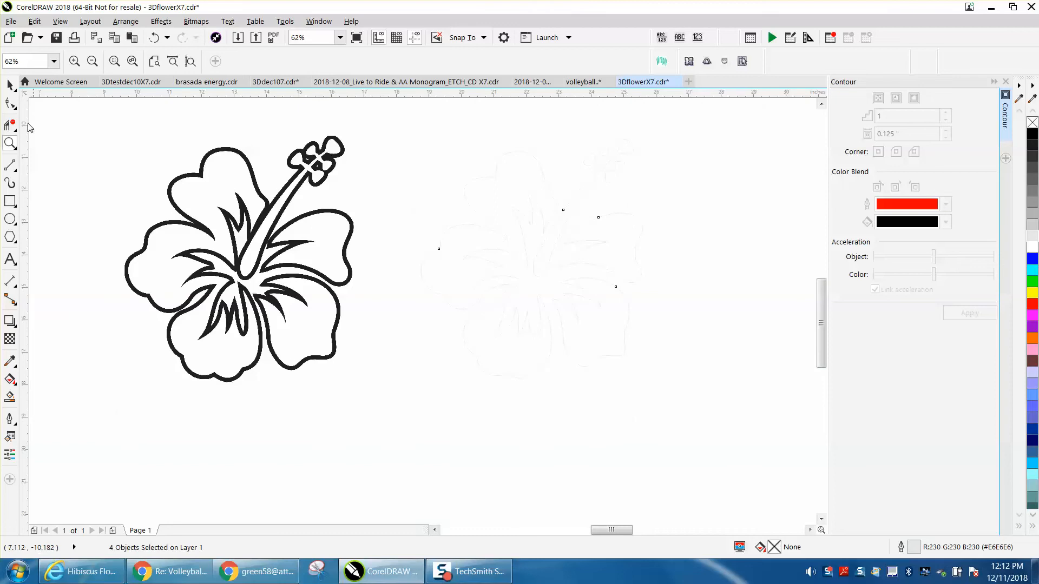
click(9, 85)
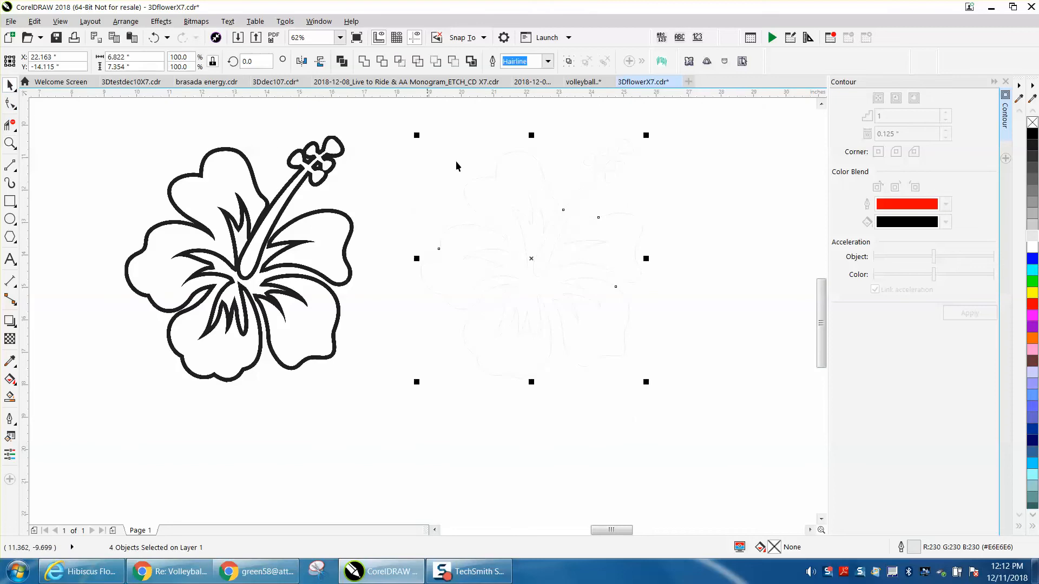
right_click(1034, 217)
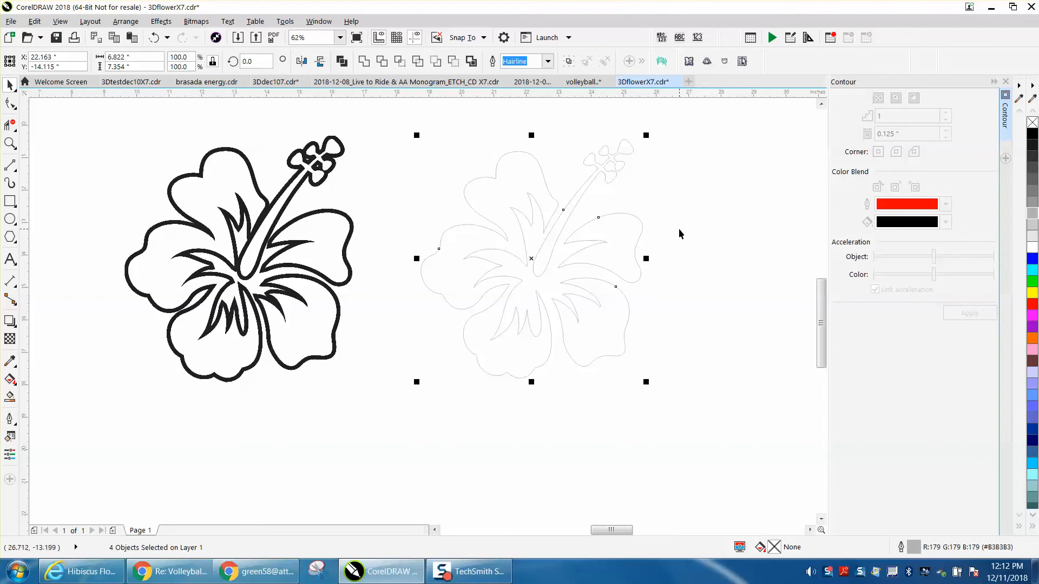
right_click(1031, 240)
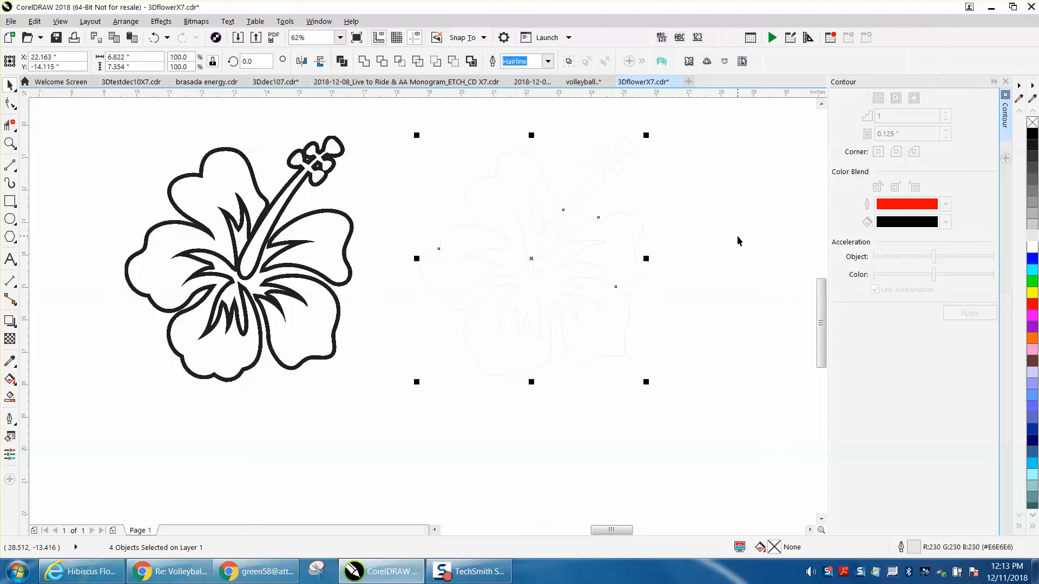
right_click(1033, 228)
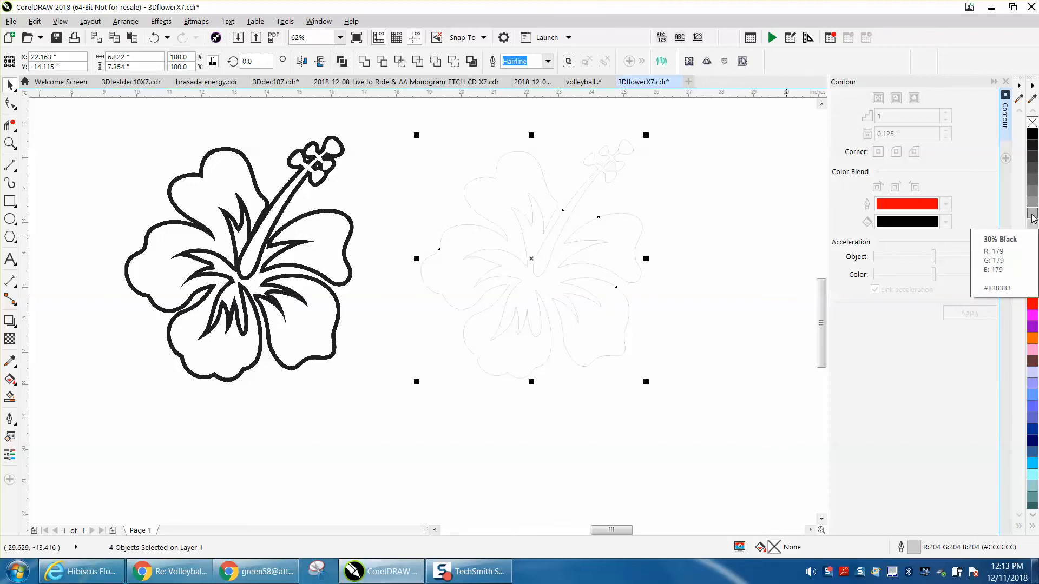
right_click(1033, 218)
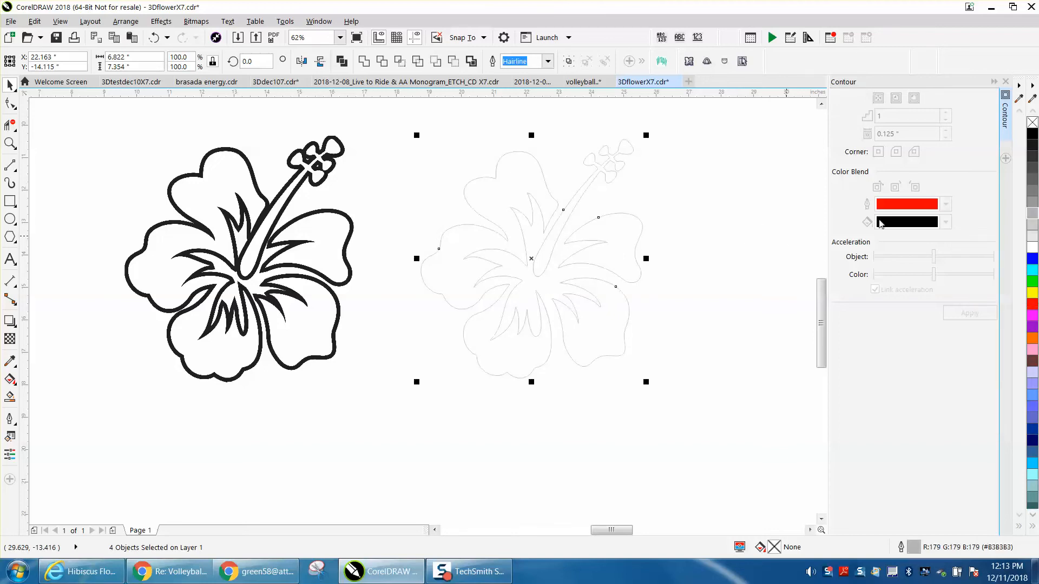
click(757, 219)
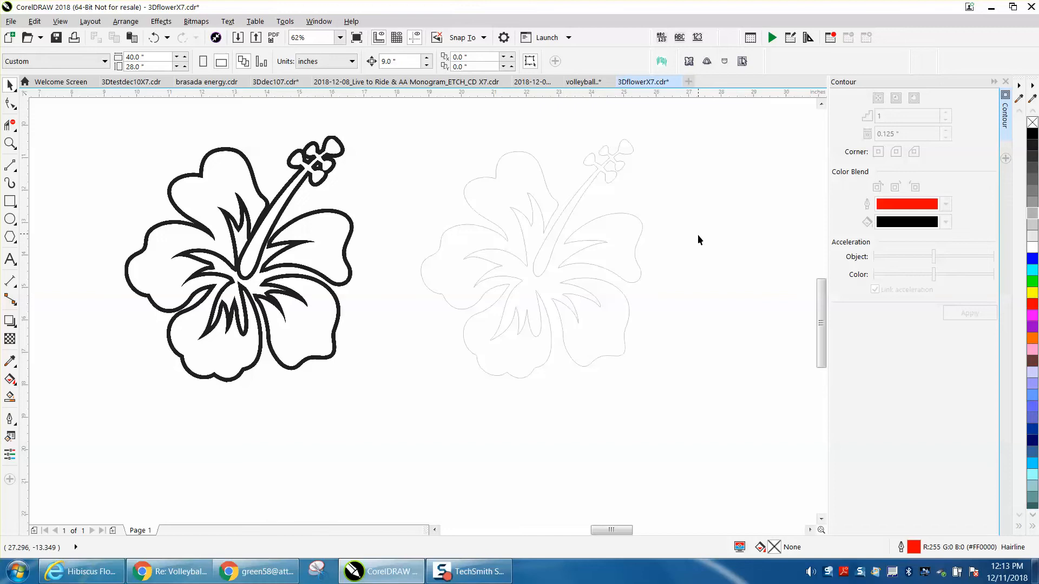
Give the upper-right petal a one-step outside contour of 0.125" with a 70% Black outline color.
click(641, 230)
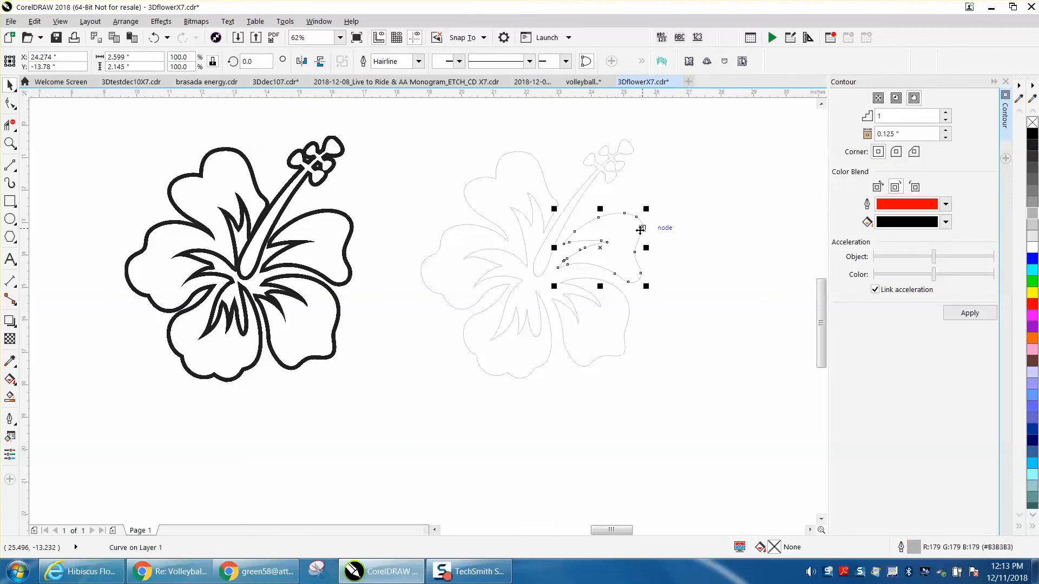
click(946, 206)
click(993, 275)
click(993, 275)
click(993, 275)
click(992, 274)
click(993, 275)
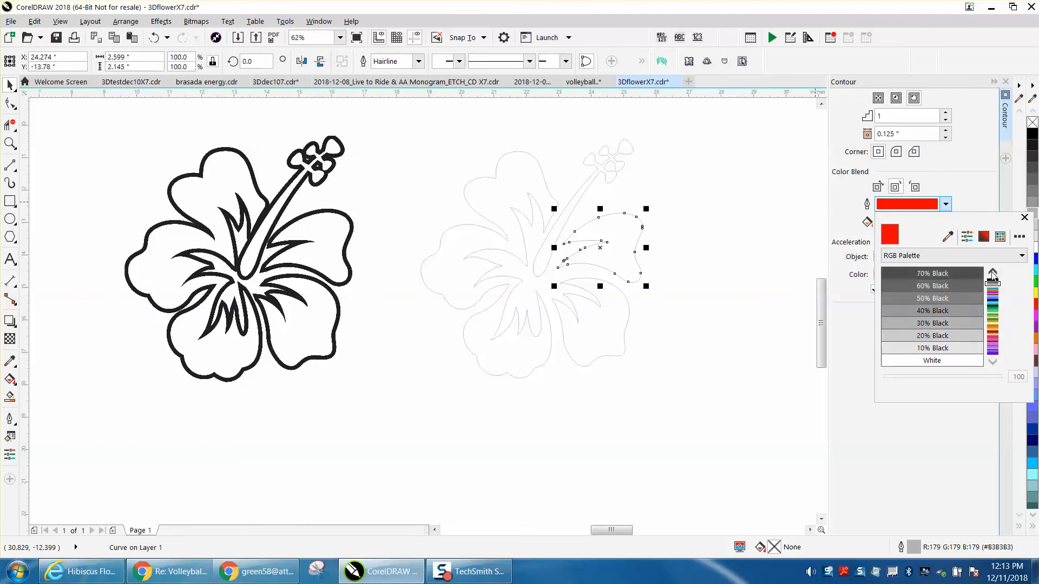
click(948, 278)
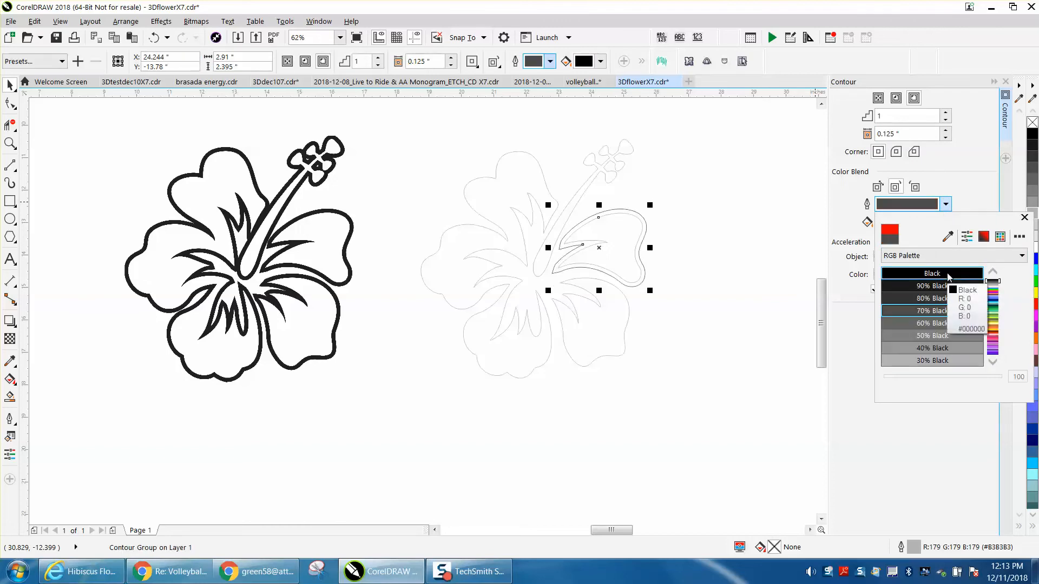
click(161, 42)
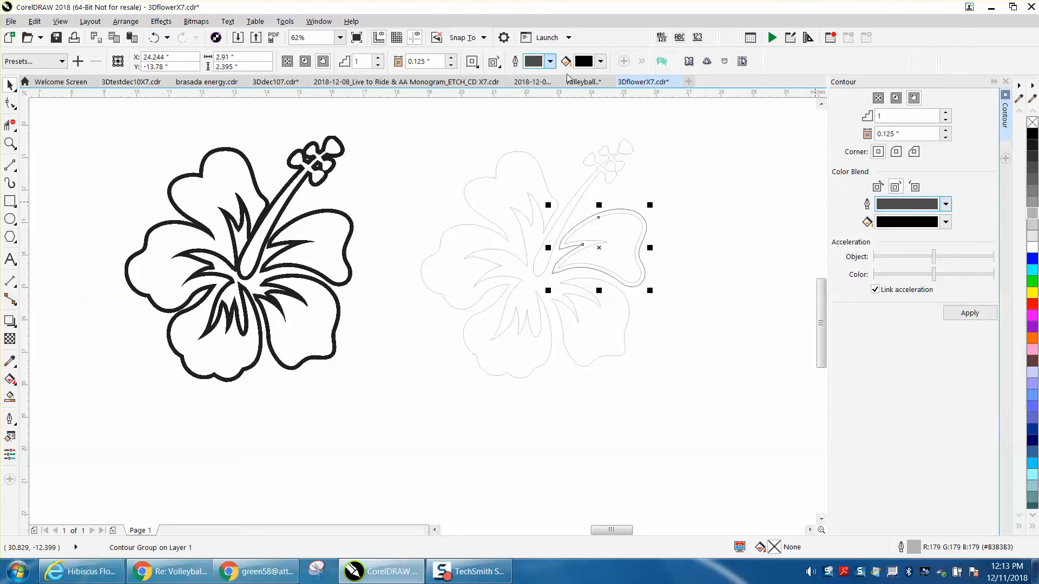
Undo the upper-right petal's outside contour and give it a to-center contour with a 0.001" offset and a white outline.
click(155, 38)
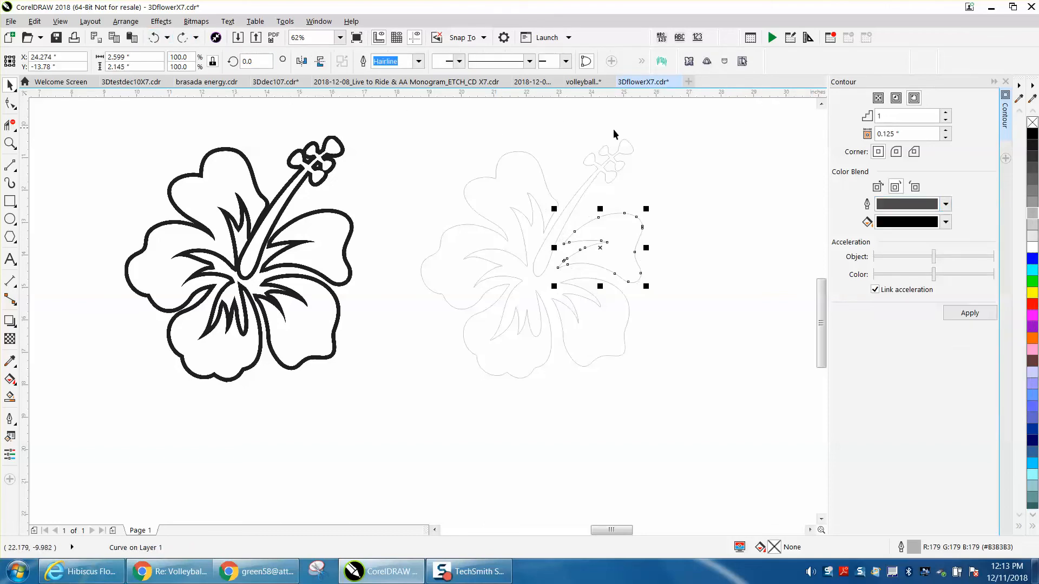
click(879, 98)
drag(915, 134, 858, 138)
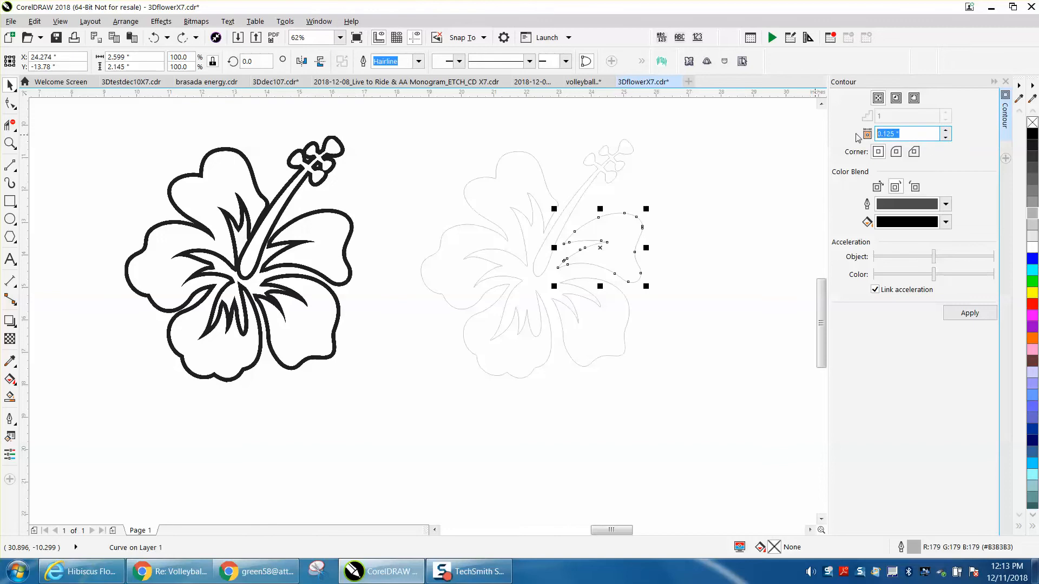
text(.001)
click(977, 317)
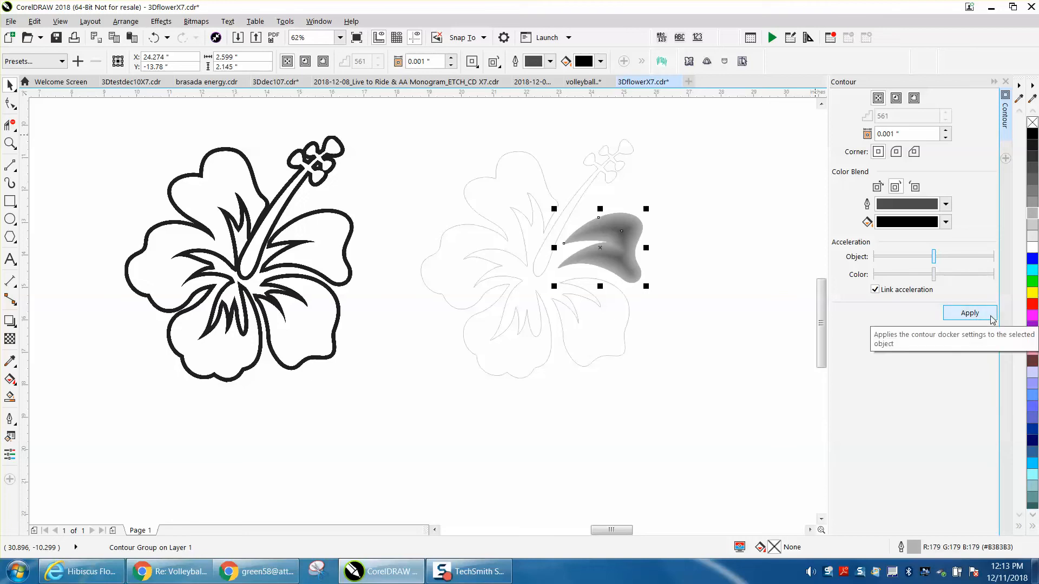
click(1032, 249)
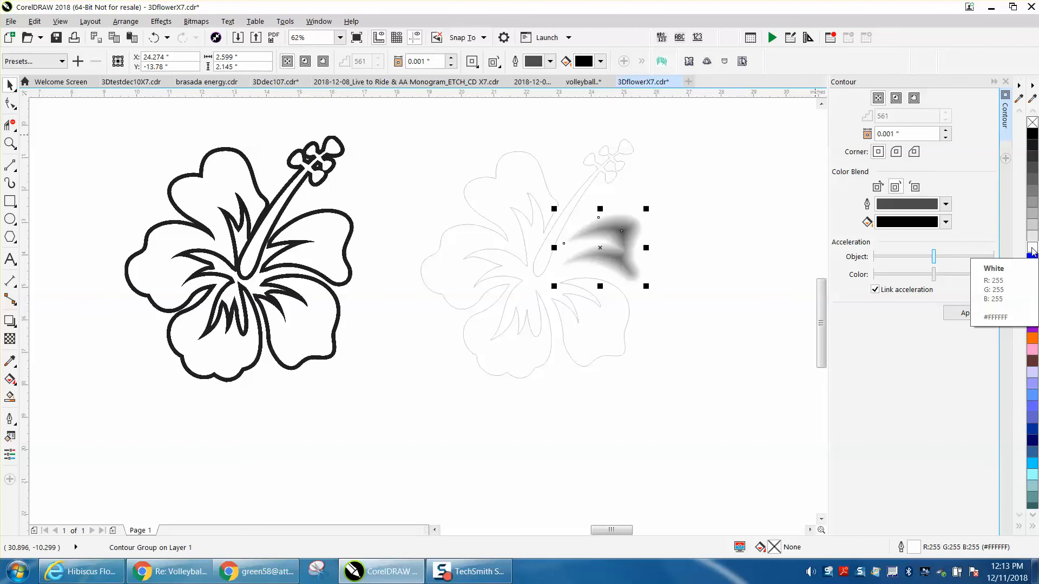
Try the shaded petal 9 inches to the left over the black flower border and undo the move.
key(Left)
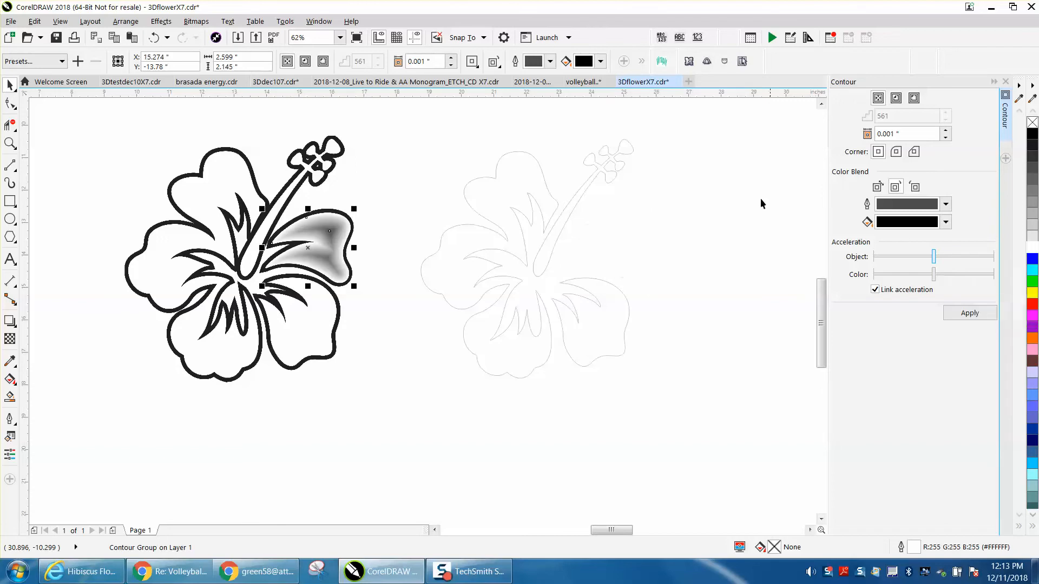
key(ctrl+z)
Apply the to-center 0.001" contour to the left petals, lower-right petal and stamen, giving the petals white outlines.
click(548, 191)
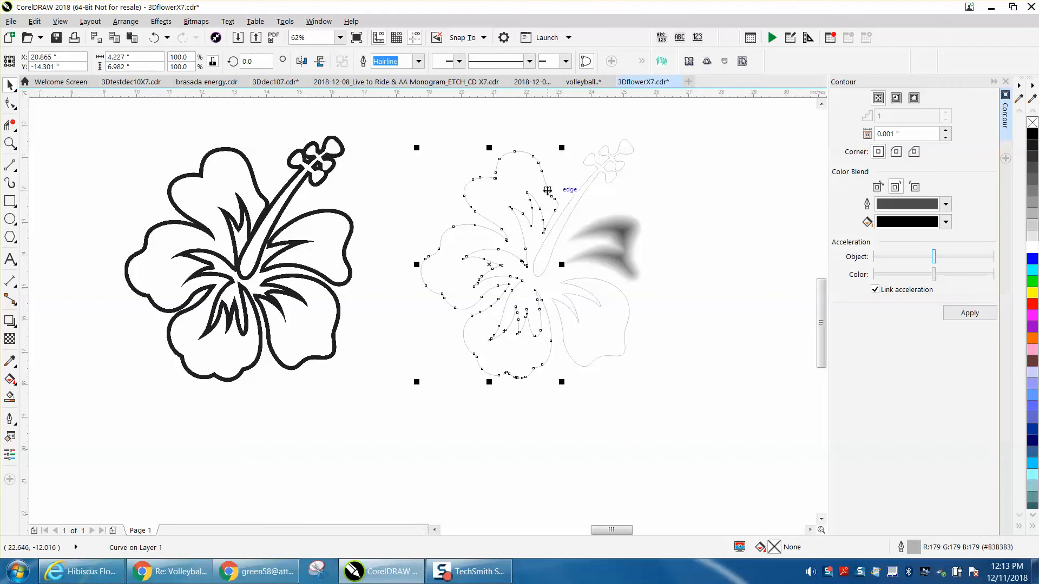
click(970, 313)
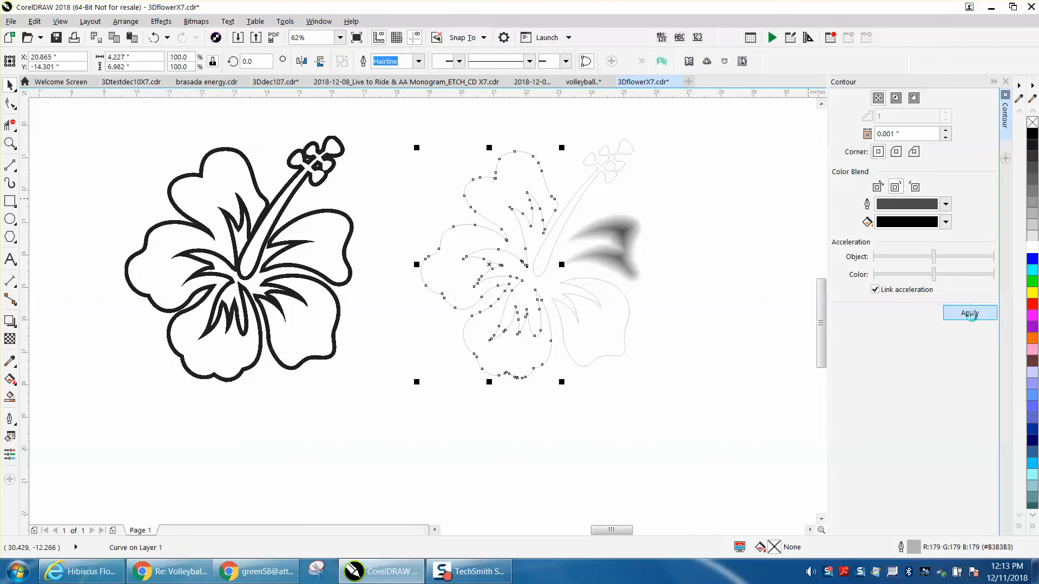
right_click(1032, 249)
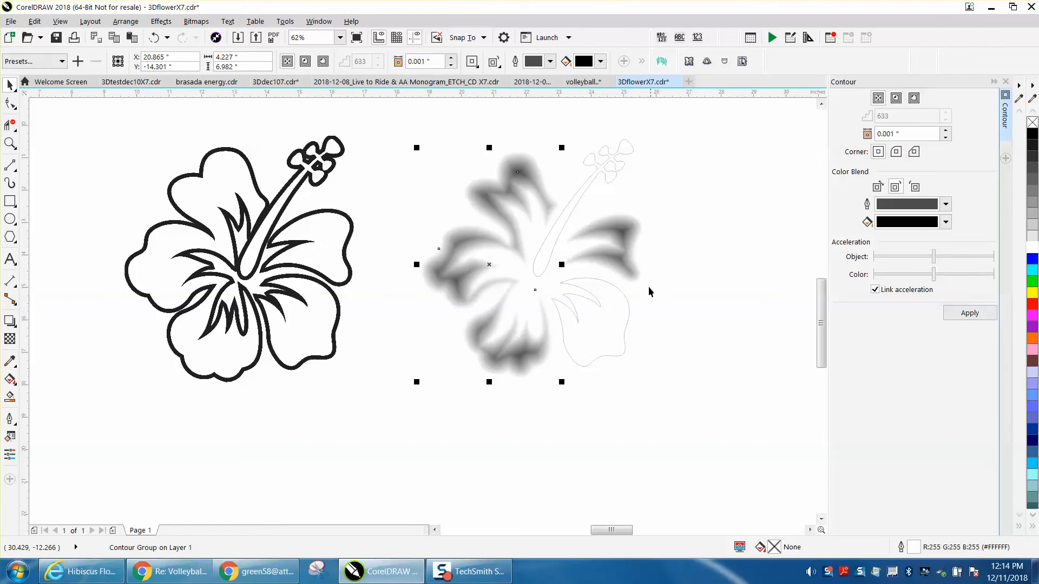
click(626, 304)
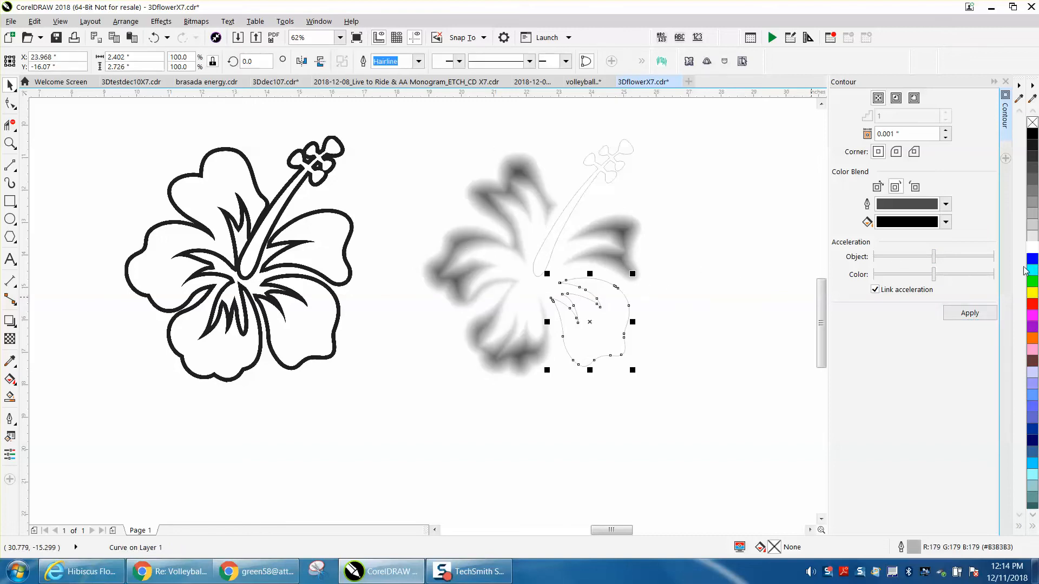
click(977, 313)
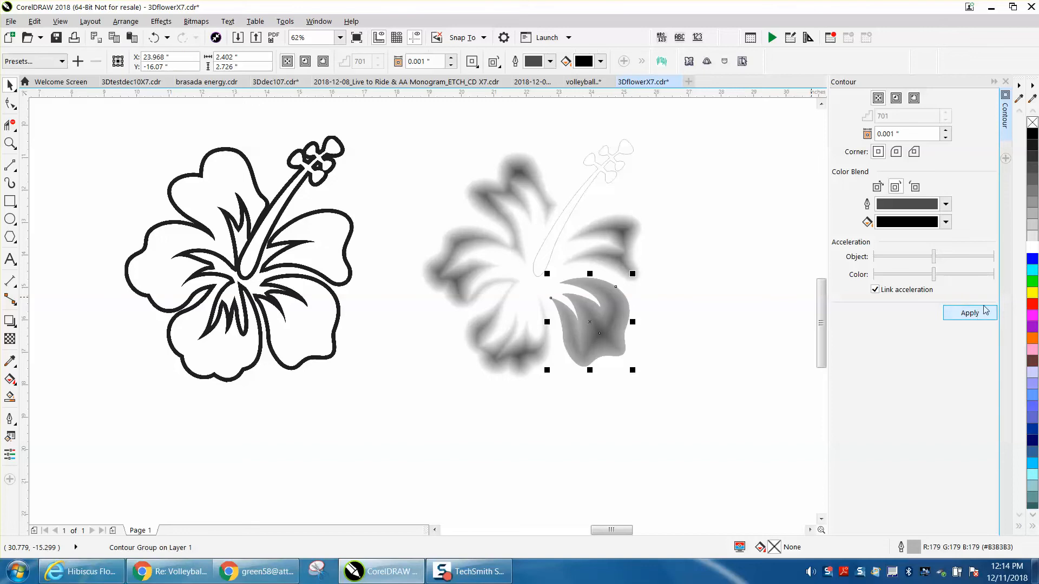
click(630, 157)
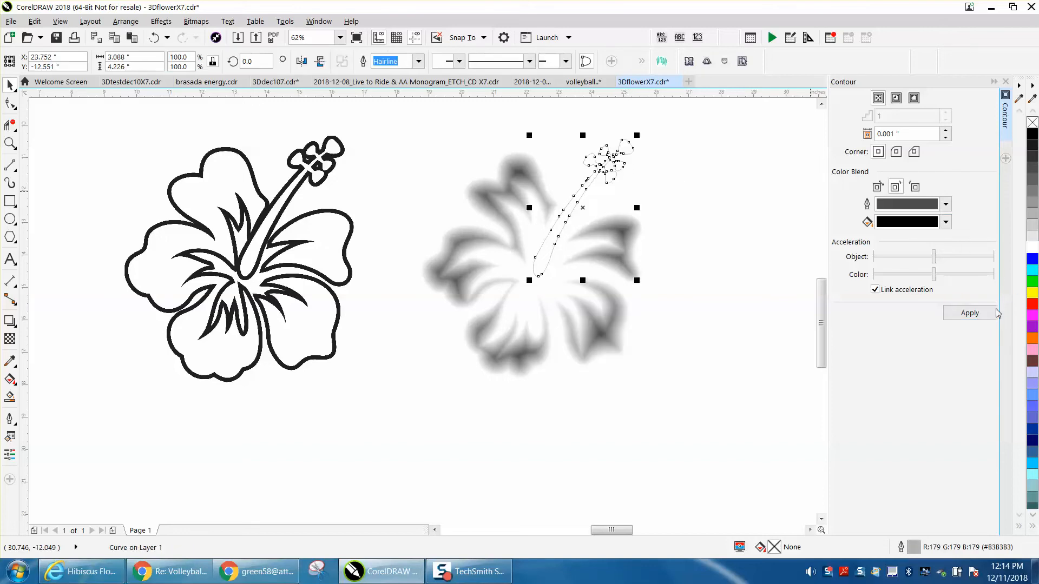
click(970, 312)
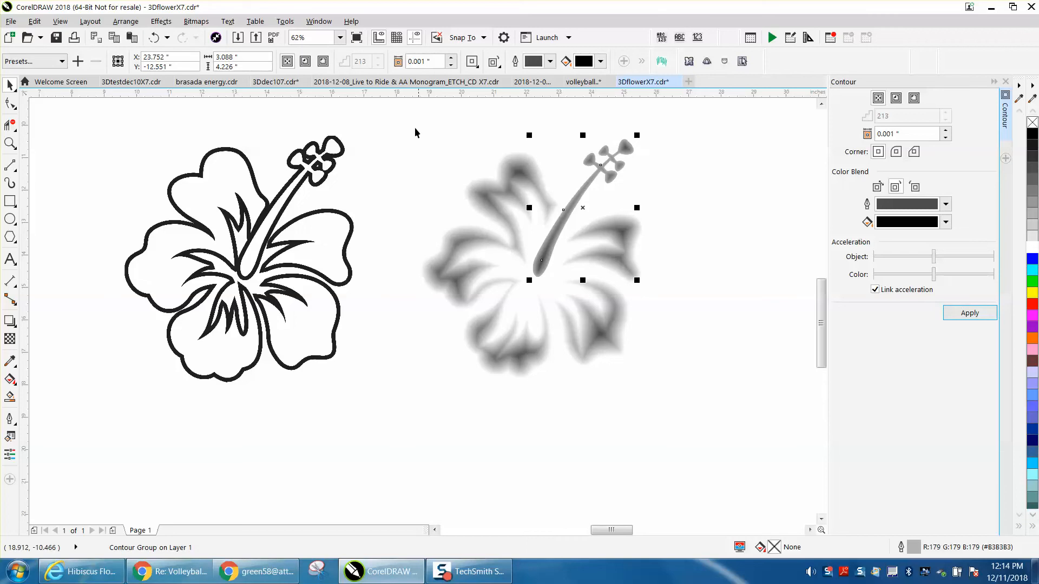
Convert all the shaded petals and the stamen to one 300 dpi Grayscale (8-bit) bitmap with a transparent background.
drag(400, 113, 499, 254)
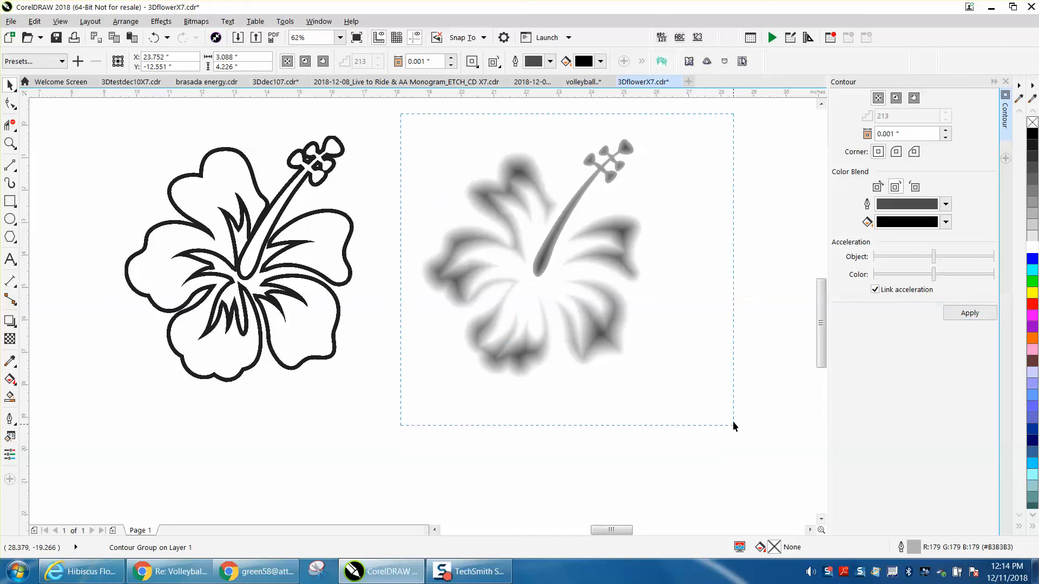
drag(734, 426, 734, 426)
click(202, 24)
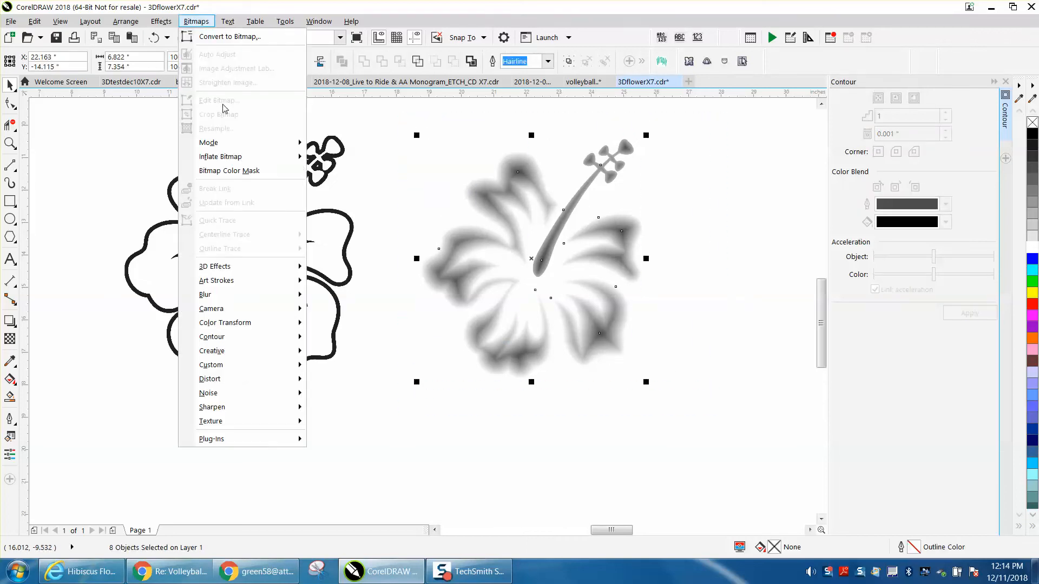
click(225, 38)
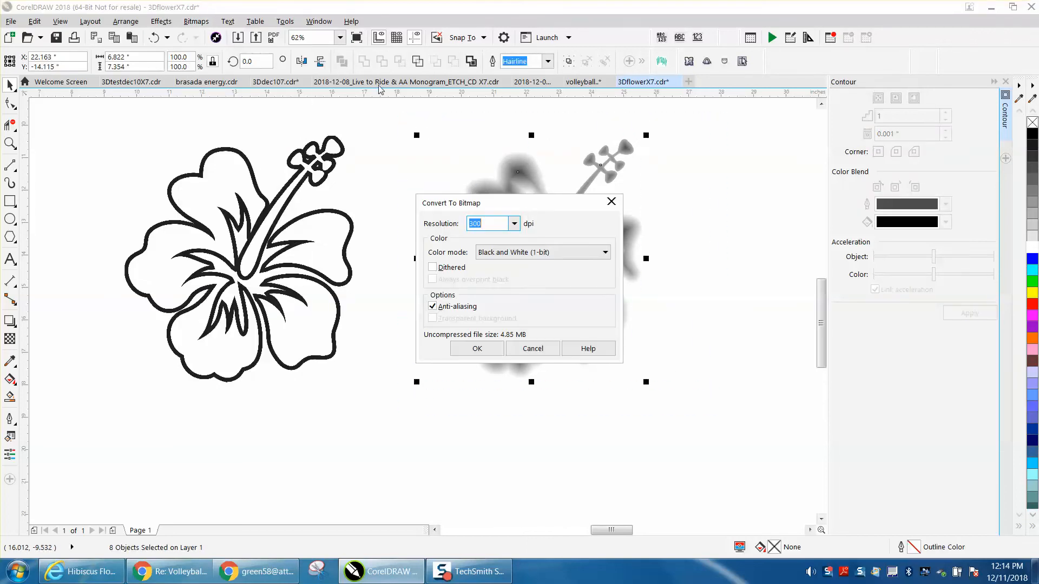
click(605, 252)
click(511, 285)
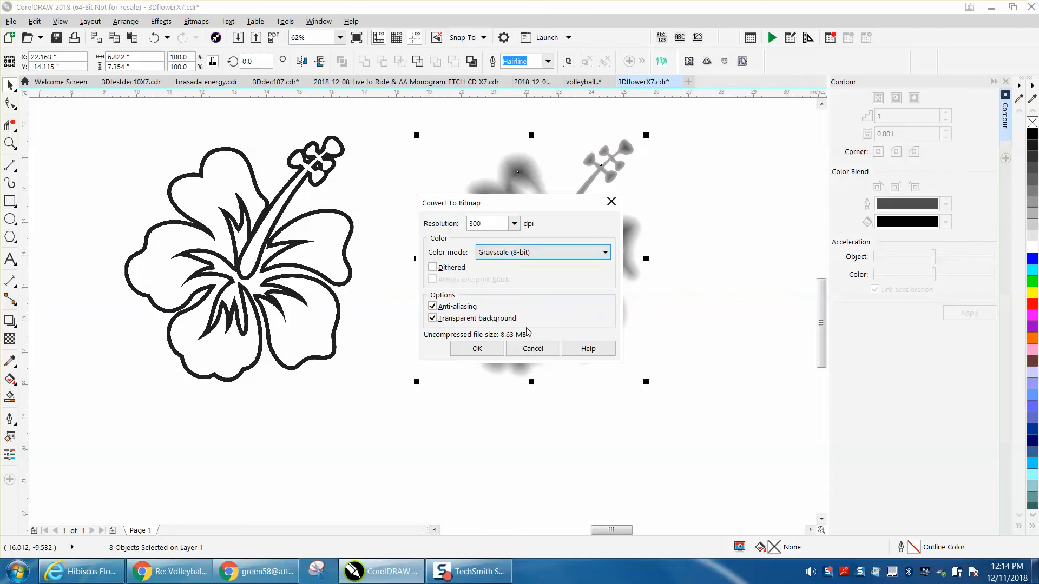
click(498, 350)
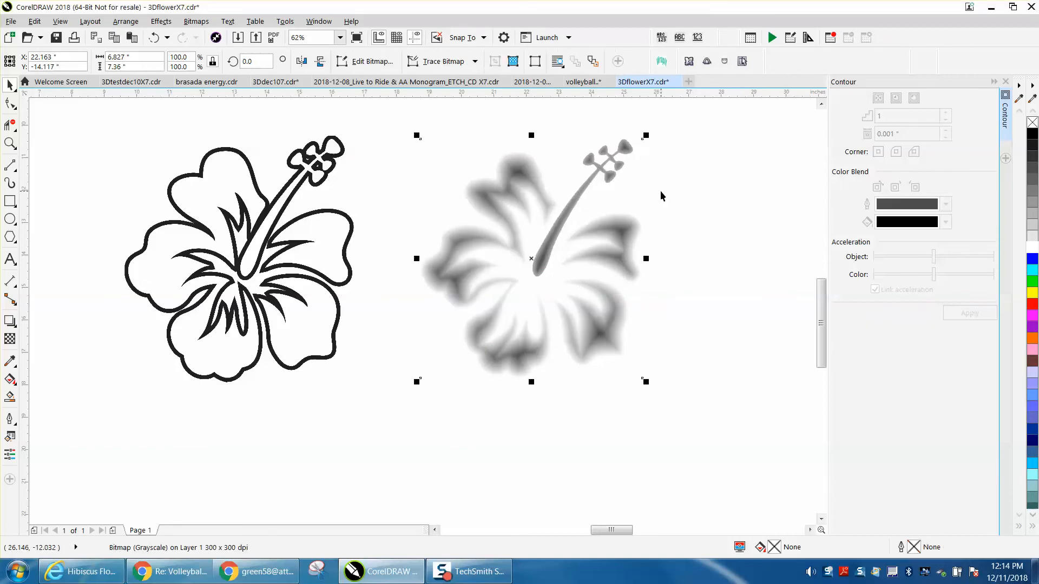
Move the grayscale flower bitmap 9 inches to the left onto the black flower border.
drag(398, 113, 431, 208)
drag(696, 378, 720, 397)
key(shift+Left)
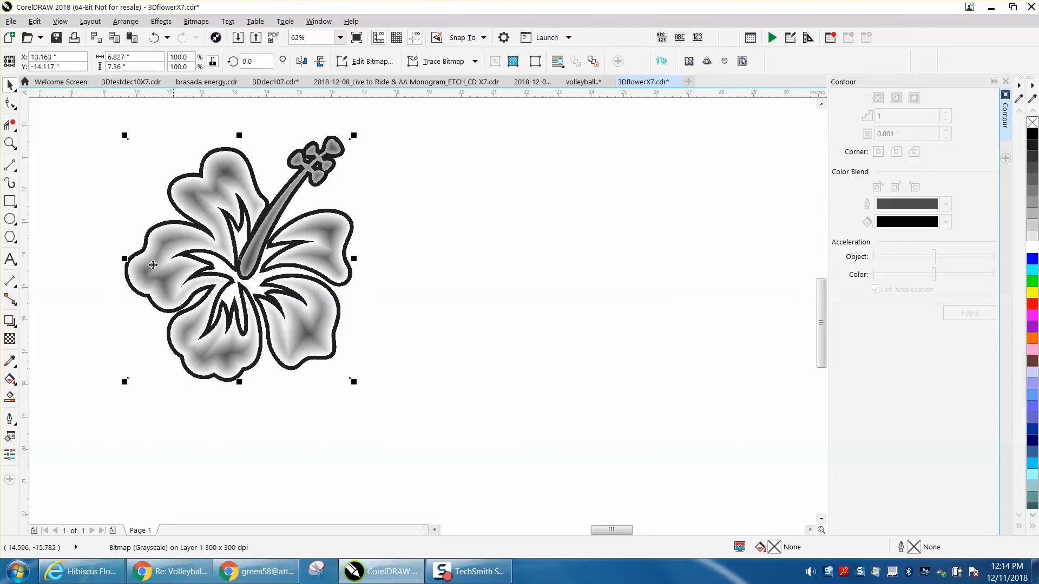
Compare the assembled shaded flower with the engraving photos and the small finished hibiscus near the page's upper edge.
scroll(83, 215, down, 2)
scroll(441, 289, down, 3)
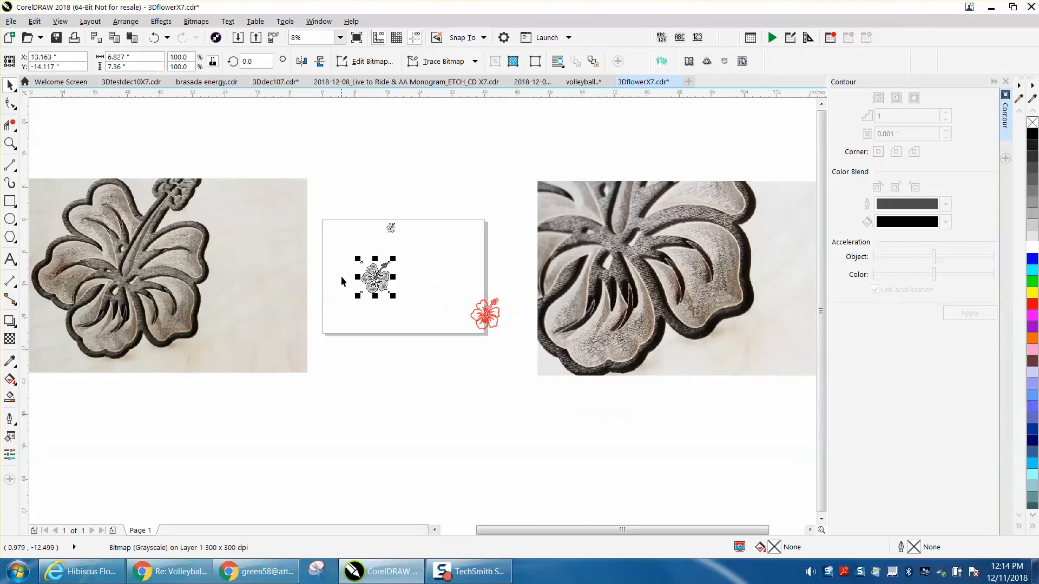
click(10, 143)
drag(338, 230, 450, 307)
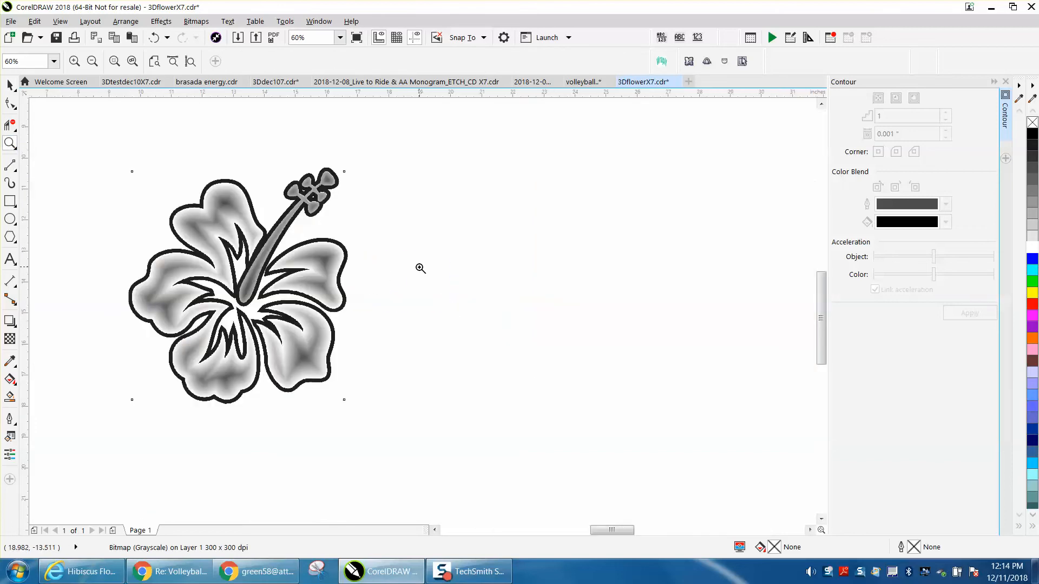
scroll(421, 268, down, 3)
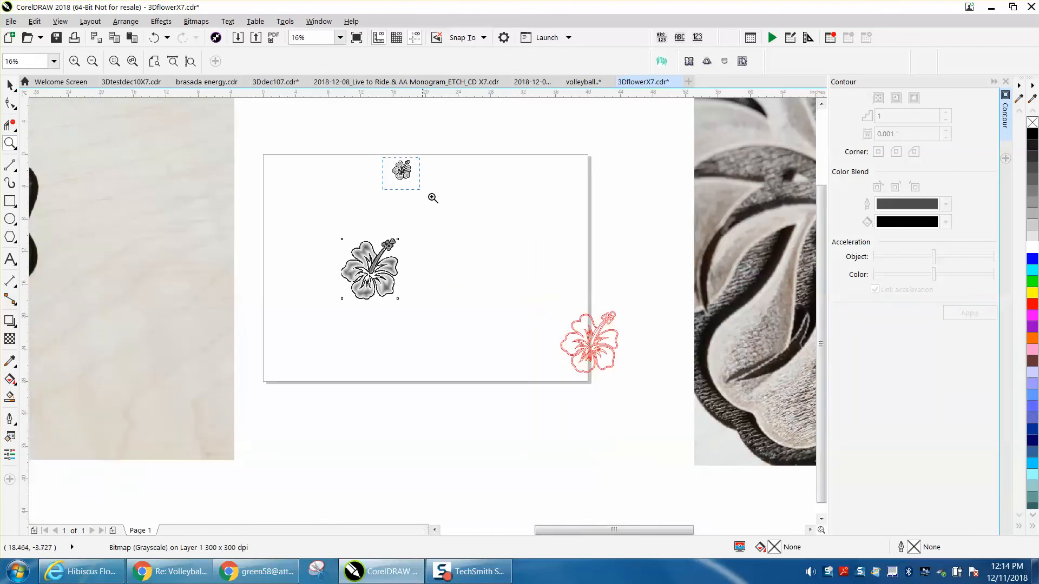
drag(387, 160, 439, 203)
scroll(340, 213, down, 1)
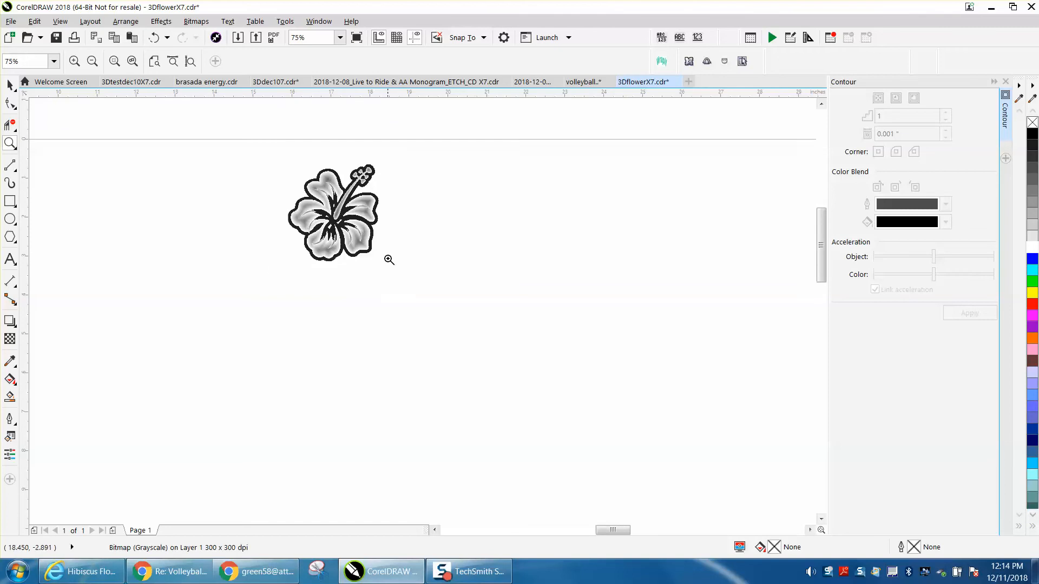
scroll(352, 275, down, 2)
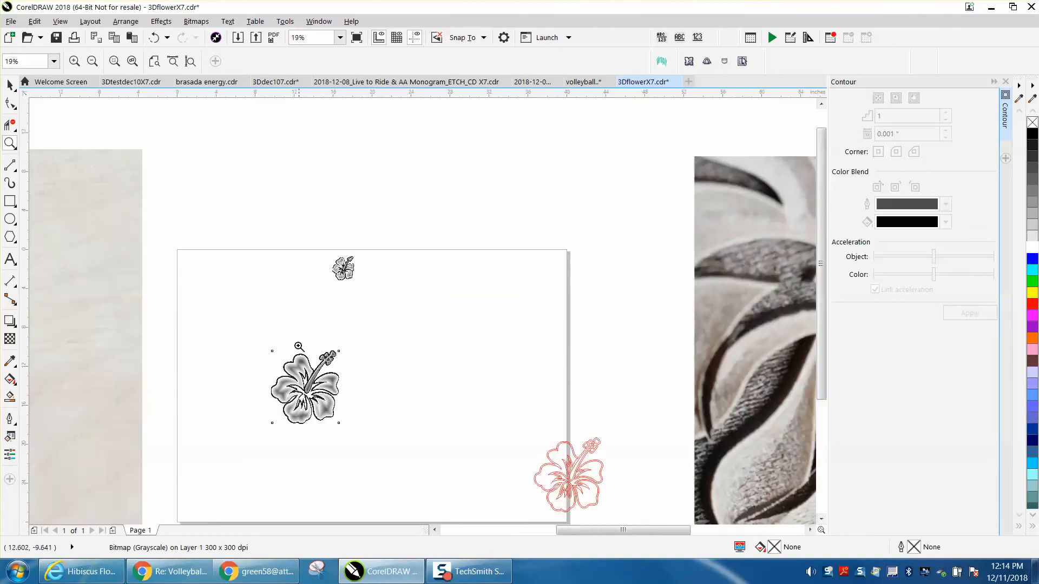
drag(257, 340, 435, 455)
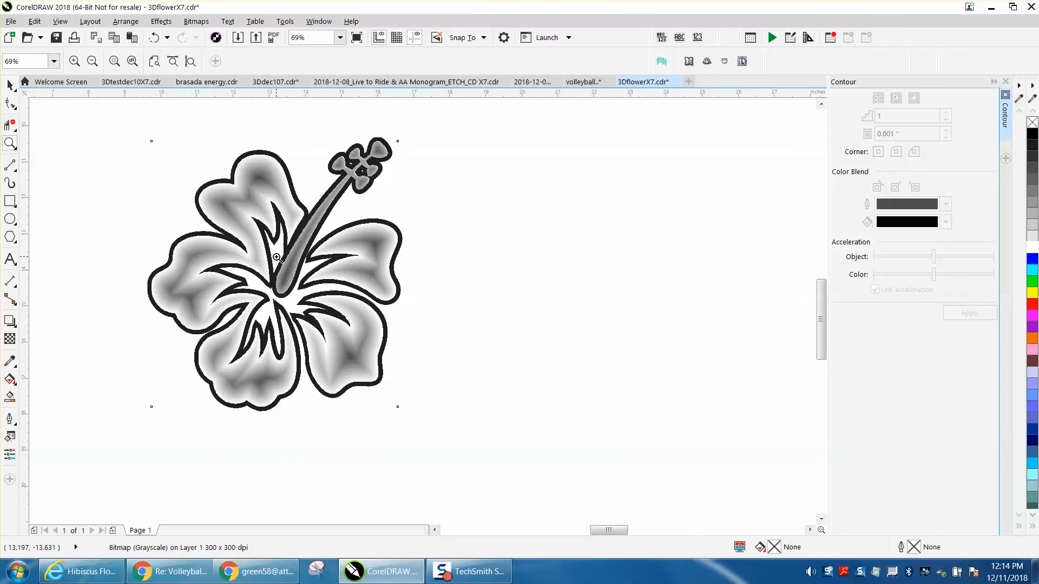
Draw a curved Artistic Media stroke about 1.7 inches tall beside the flower's upper-left petal and set its width to 0.315".
click(13, 185)
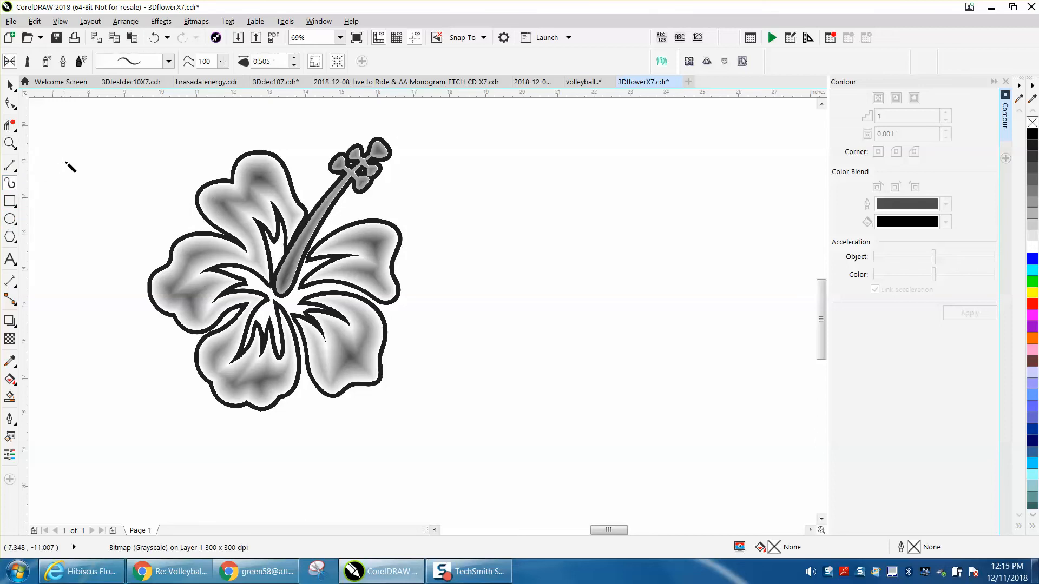
mouse_move(67, 162)
mouse_down()
mouse_move(97, 190)
mouse_move(111, 227)
mouse_up()
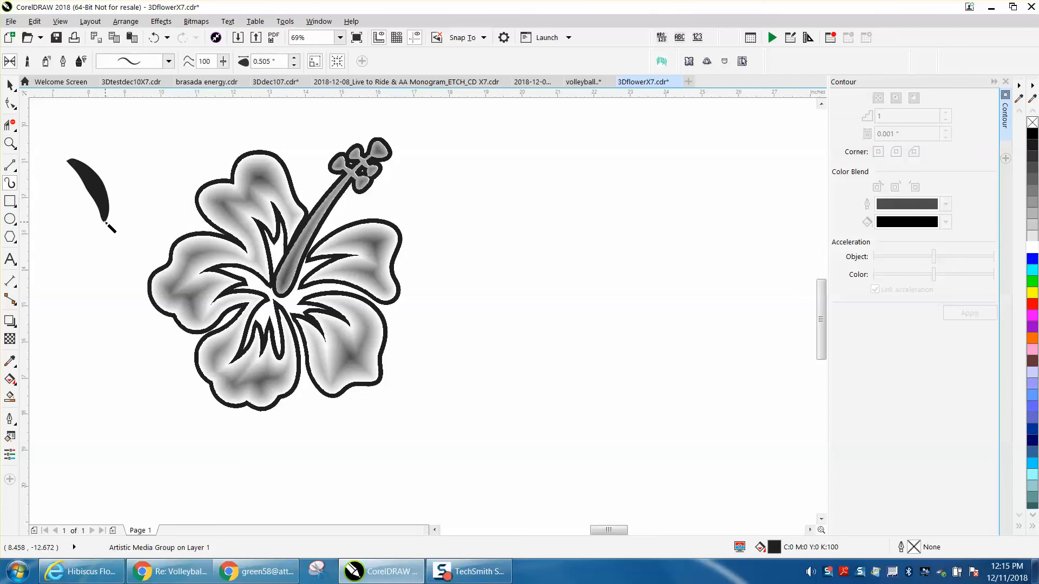
scroll(294, 66, up, 1)
click(293, 66)
scroll(298, 80, down, 2)
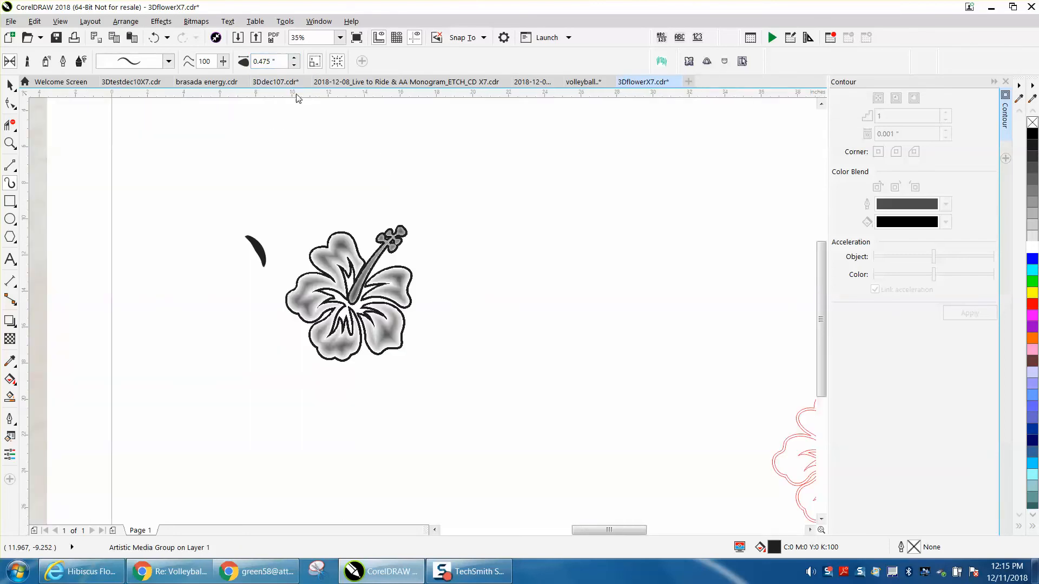
click(294, 66)
click(294, 66)
click(294, 65)
Remove the stroke's fill, break the artistic media group apart and give the resulting curves a red outline.
click(1032, 122)
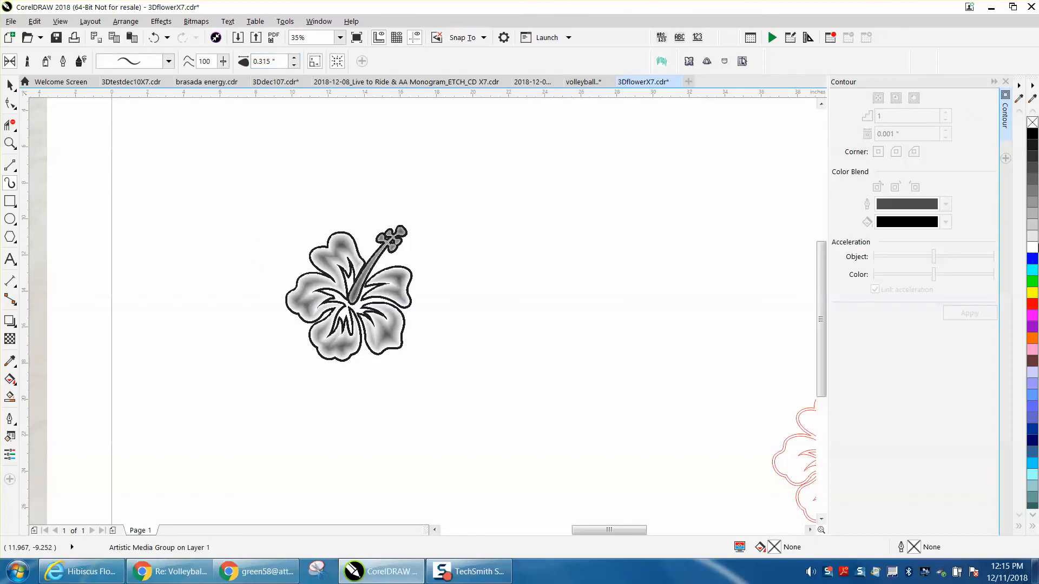
click(125, 23)
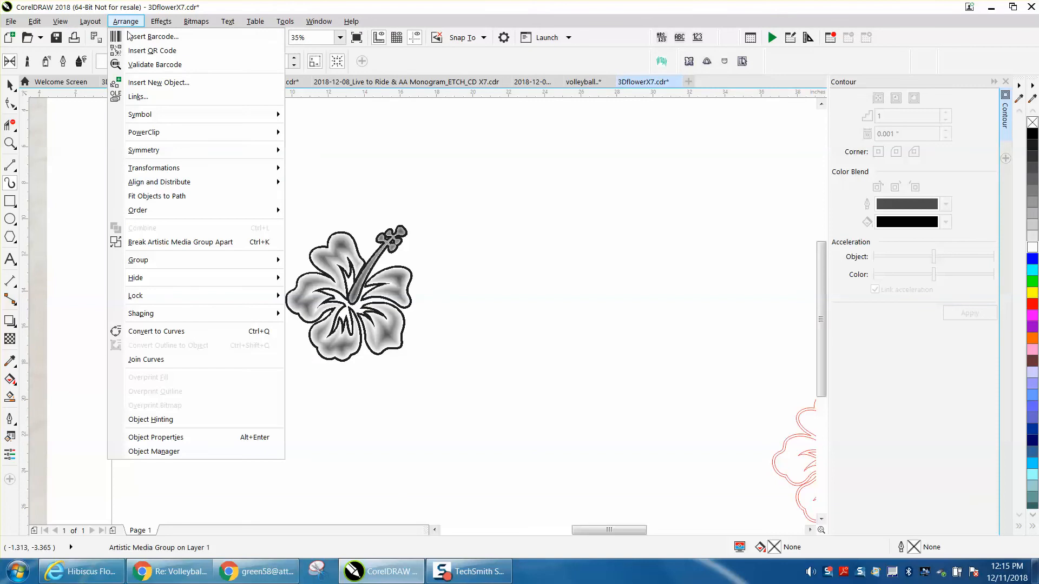
click(189, 241)
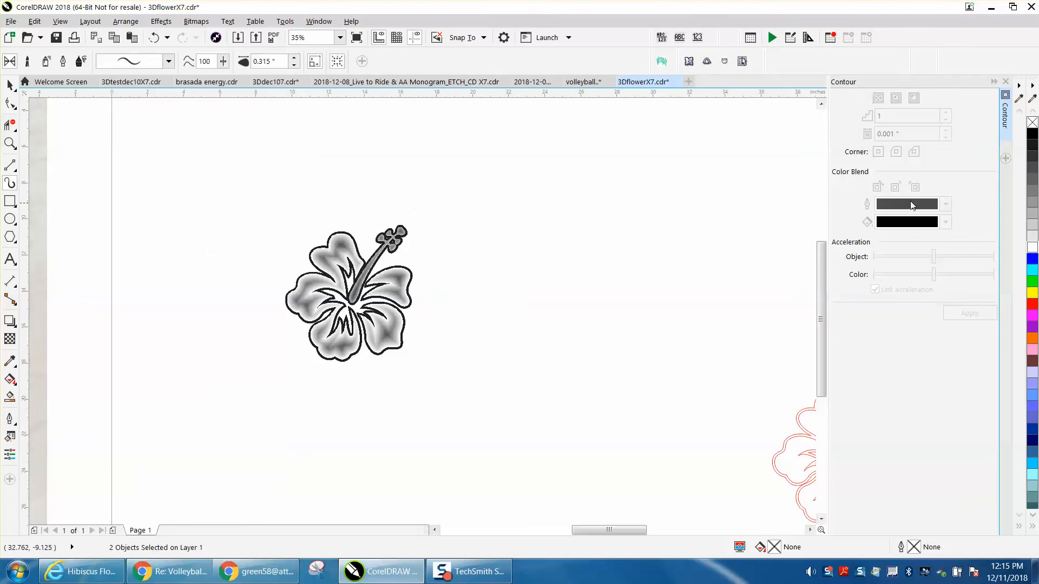
right_click(1033, 305)
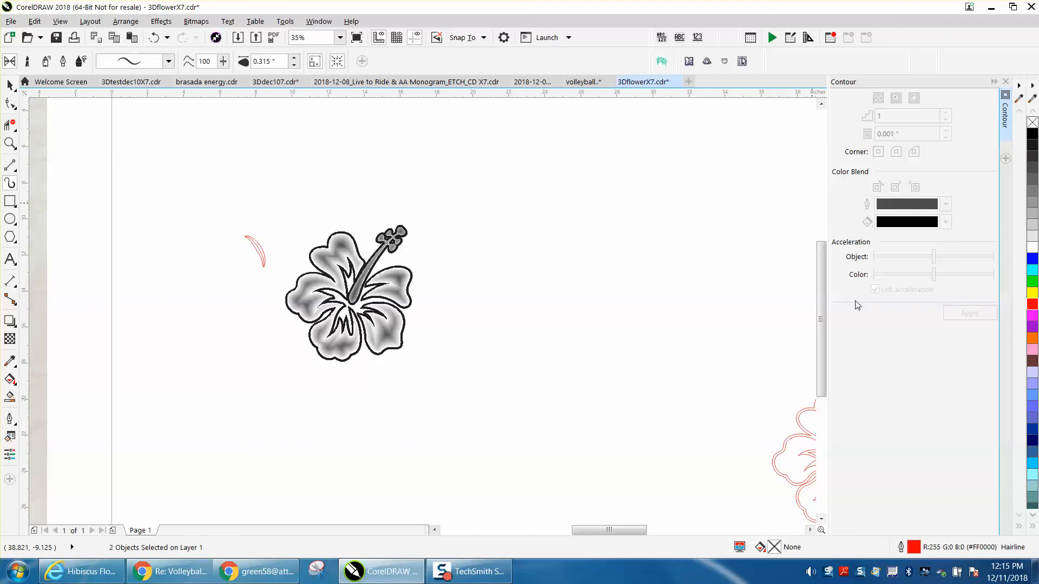
Delete the center line inside the crescent-shaped stroke and set the remaining crescent's outline to white.
click(10, 143)
mouse_move(223, 222)
mouse_down()
mouse_move(264, 276)
mouse_move(364, 308)
mouse_up()
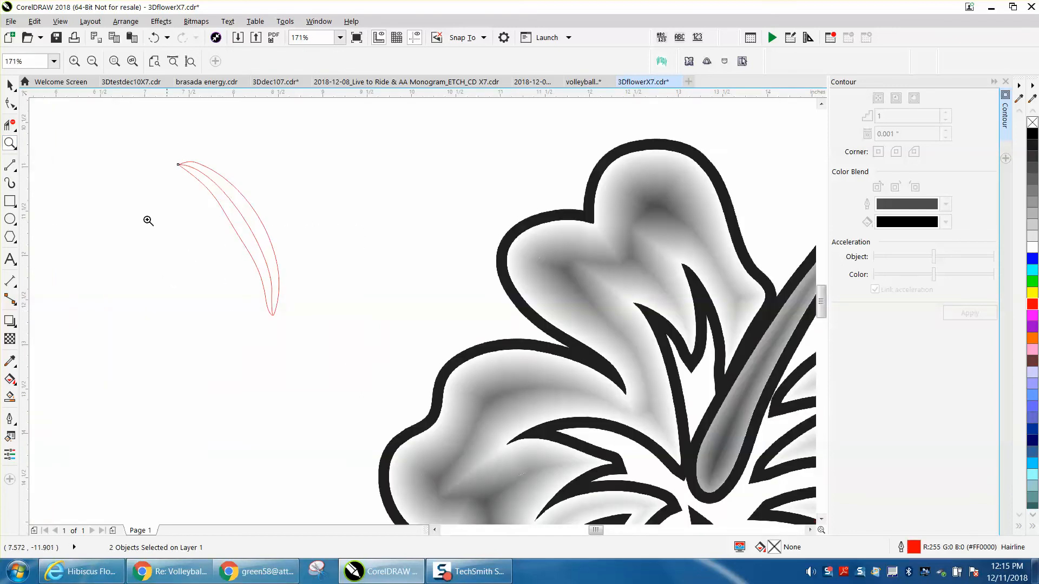
click(10, 85)
click(115, 111)
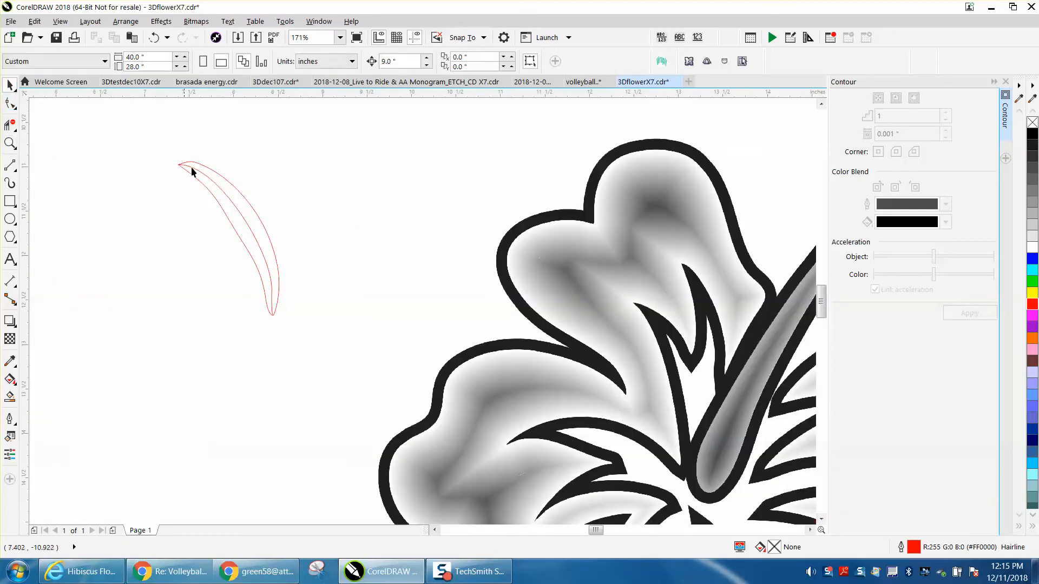
click(212, 179)
drag(211, 180, 133, 200)
key(Delete)
click(241, 194)
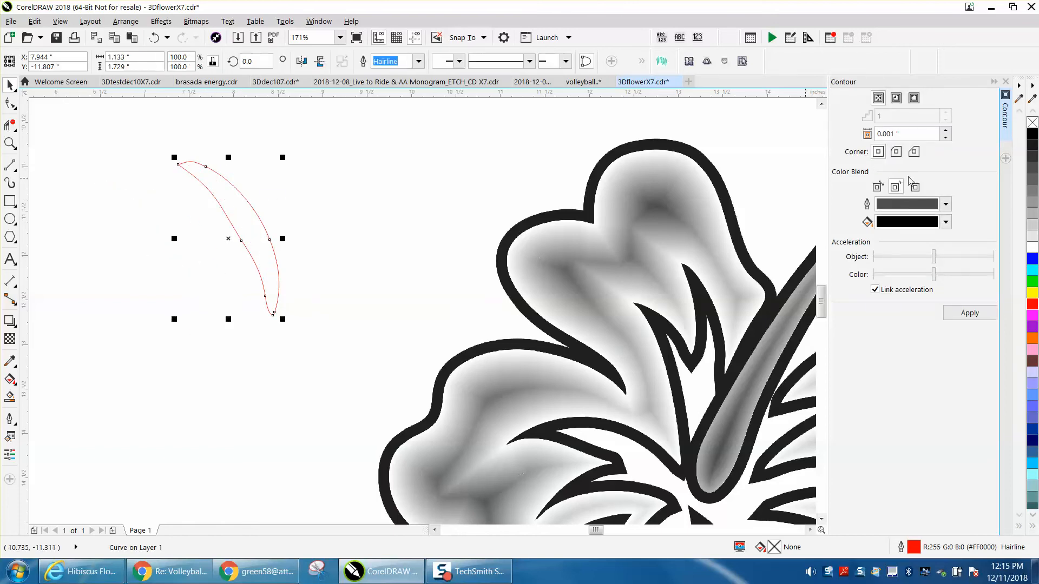
right_click(1034, 248)
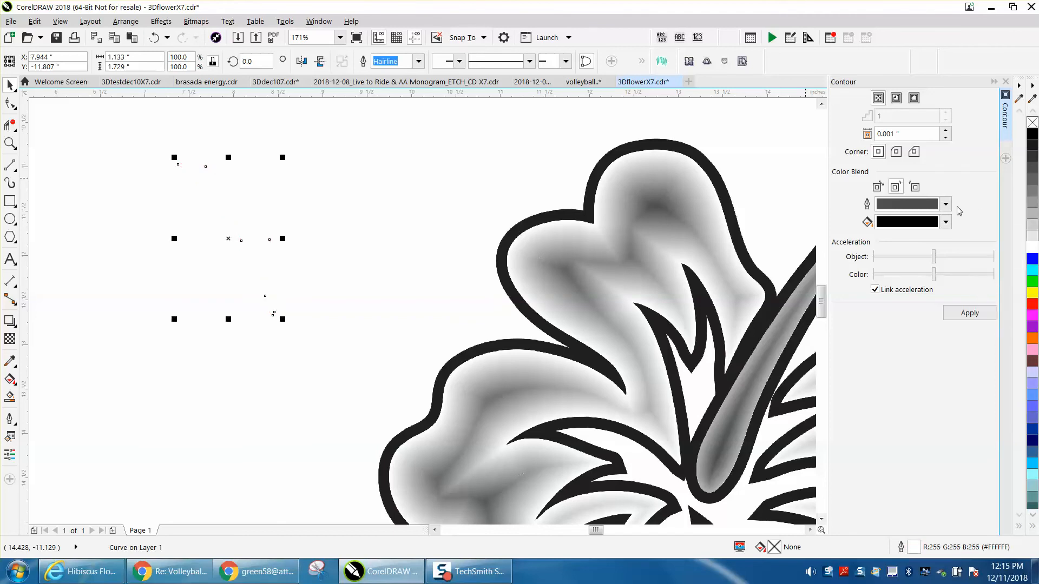
Contour the crescent with a 0.001" offset and gray-to-white shading, and convert it to a 300 dpi grayscale bitmap with transparent background.
click(969, 314)
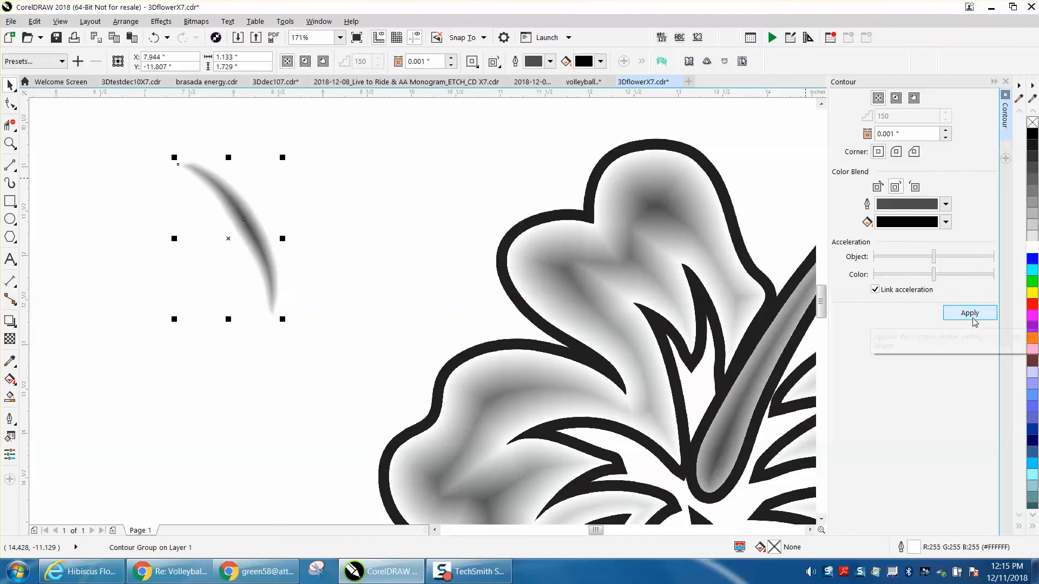
click(196, 21)
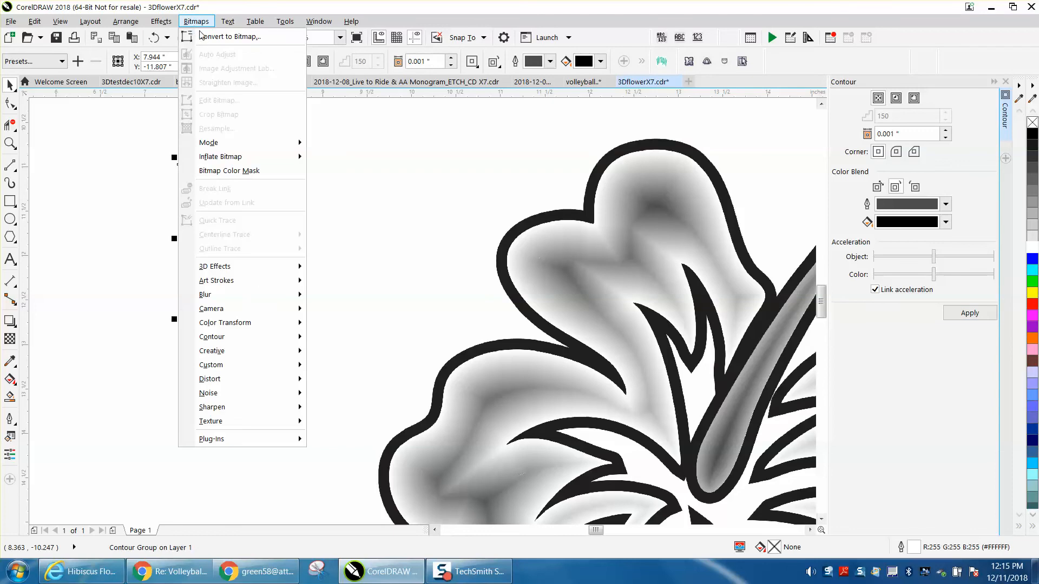
click(205, 38)
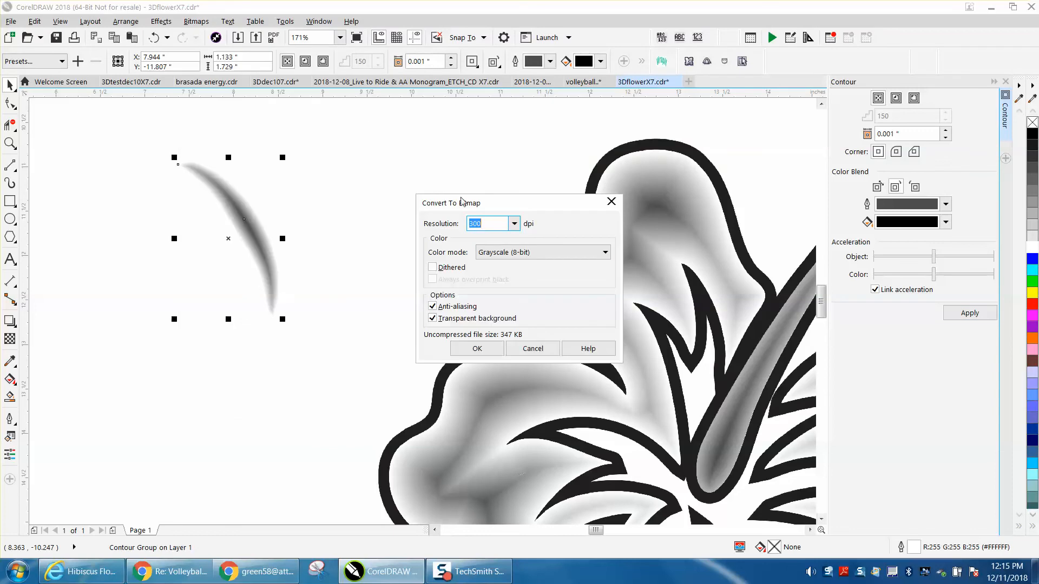
click(477, 348)
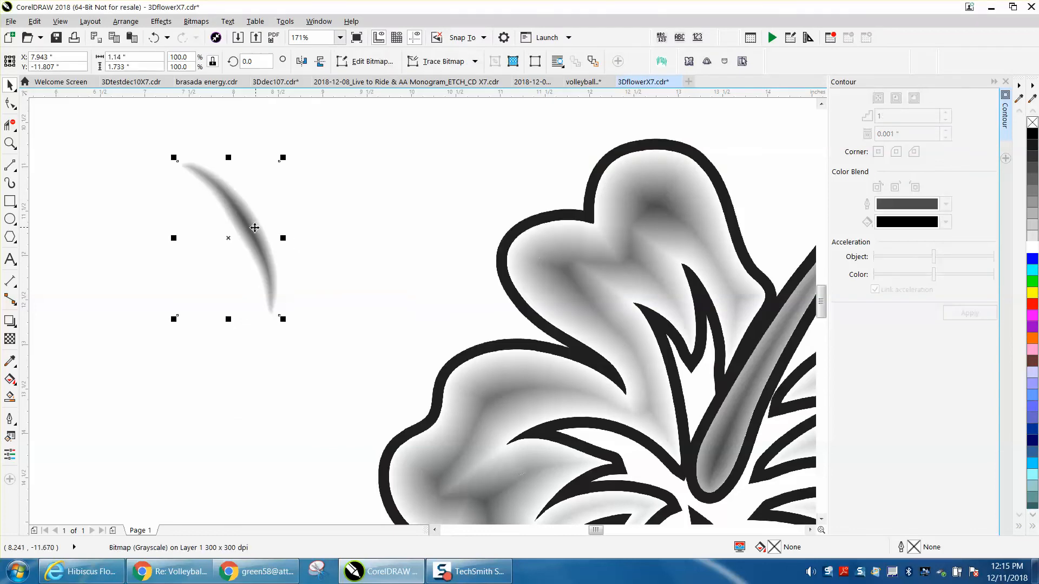
Move the shaded crescent bitmap onto the hibiscus's upper-left petal, with its lower tip beside the black spikes near the center.
scroll(255, 228, down, 2)
drag(258, 234, 425, 259)
click(10, 143)
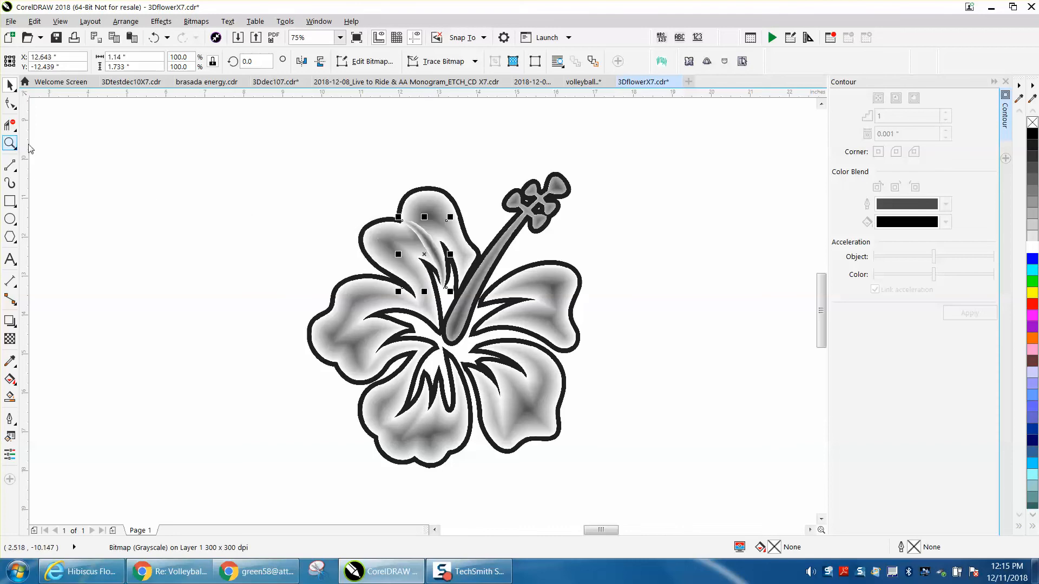
drag(323, 187, 556, 349)
click(10, 85)
drag(346, 202, 335, 217)
drag(386, 280, 366, 291)
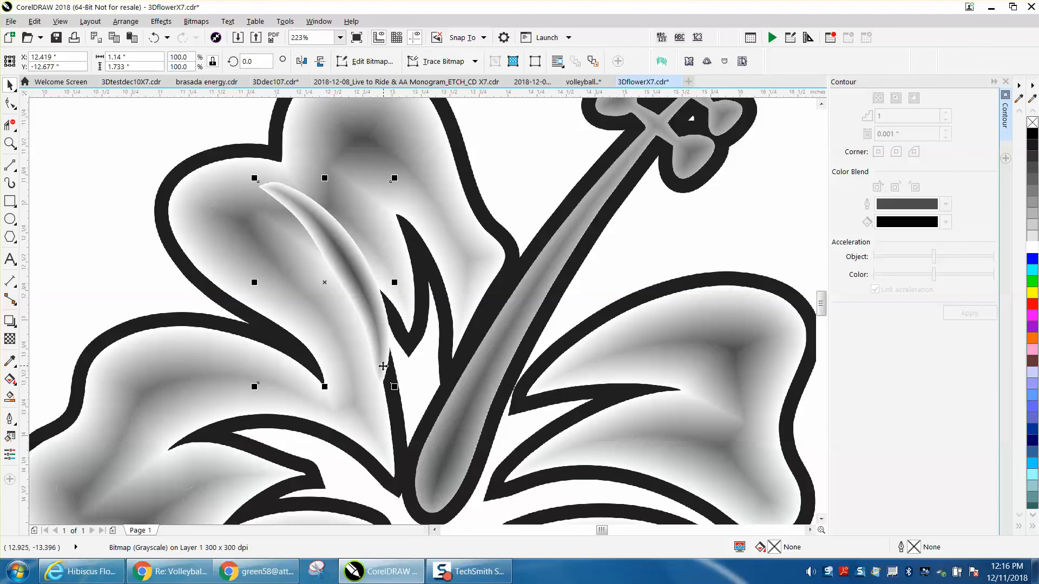
Compare the placed crescent with the crescent accents on the lower petals in the engraving photo.
scroll(352, 282, down, 10)
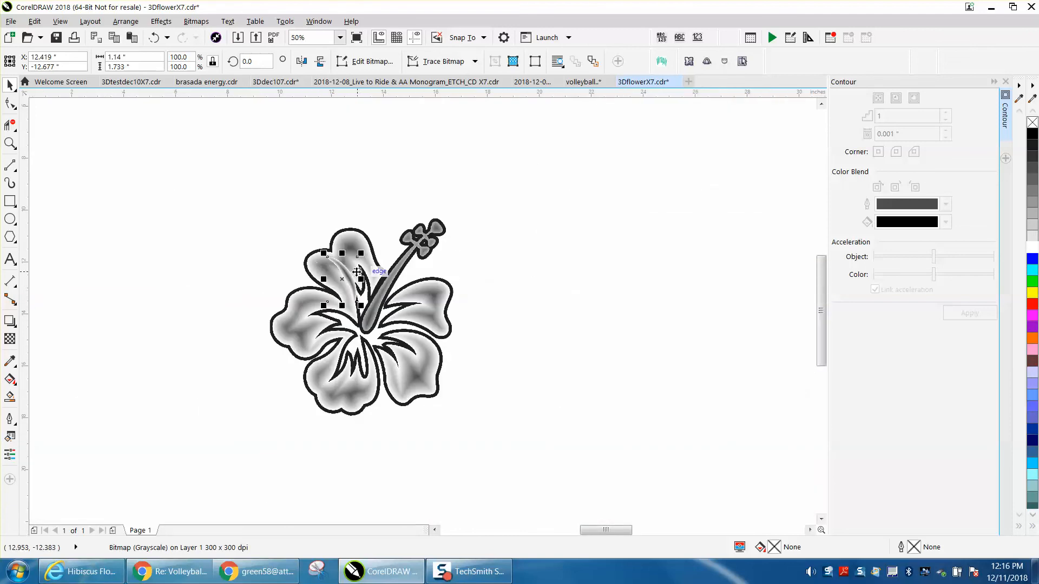
click(11, 146)
drag(115, 285, 207, 328)
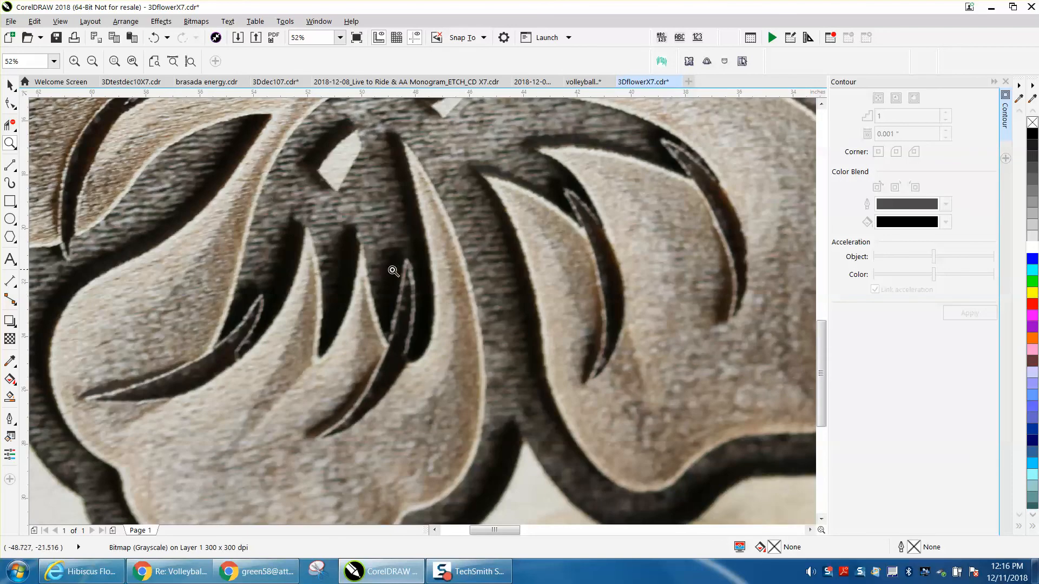
scroll(394, 270, down, 8)
drag(491, 264, 510, 268)
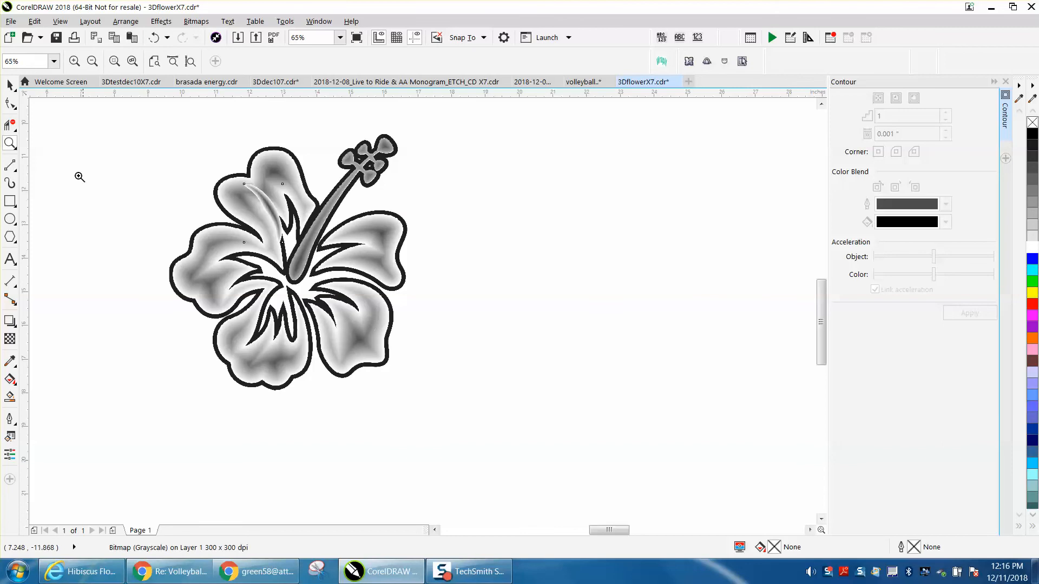
Place a copy of the shaded crescent above and to the right of the original, on the hibiscus's top petal.
key(space)
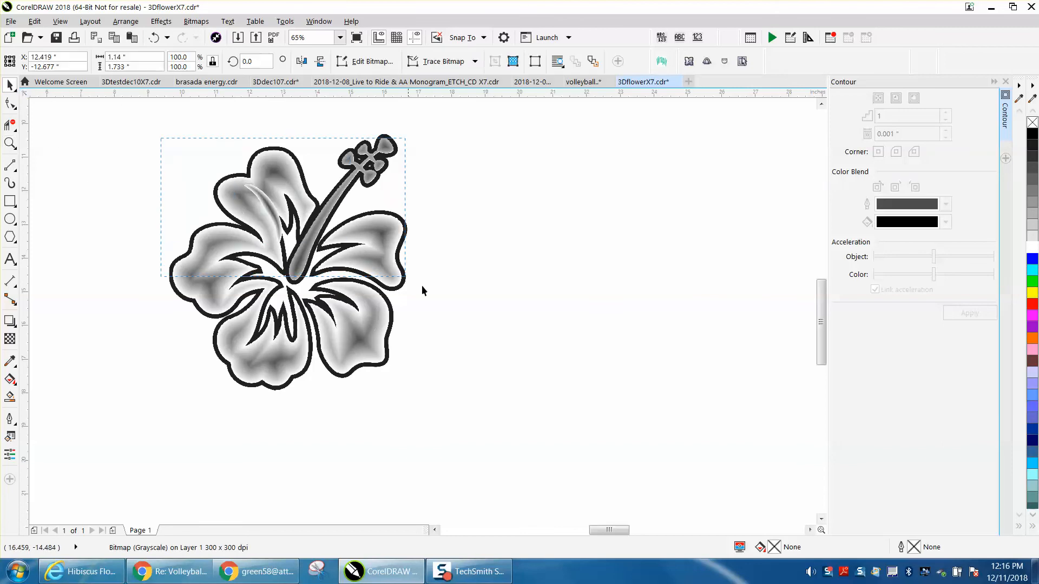
click(9, 143)
drag(197, 151, 467, 300)
click(9, 85)
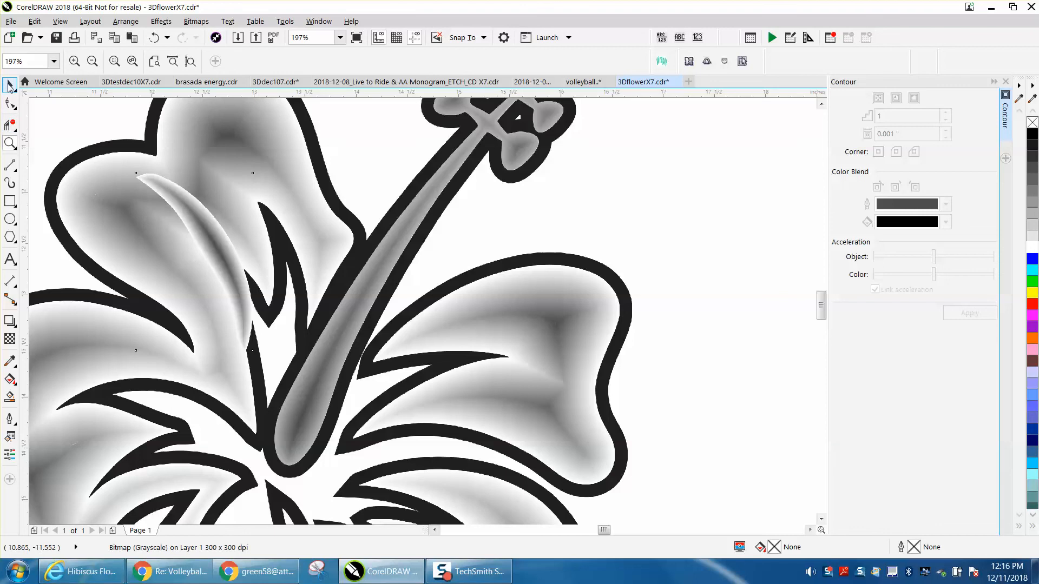
click(217, 259)
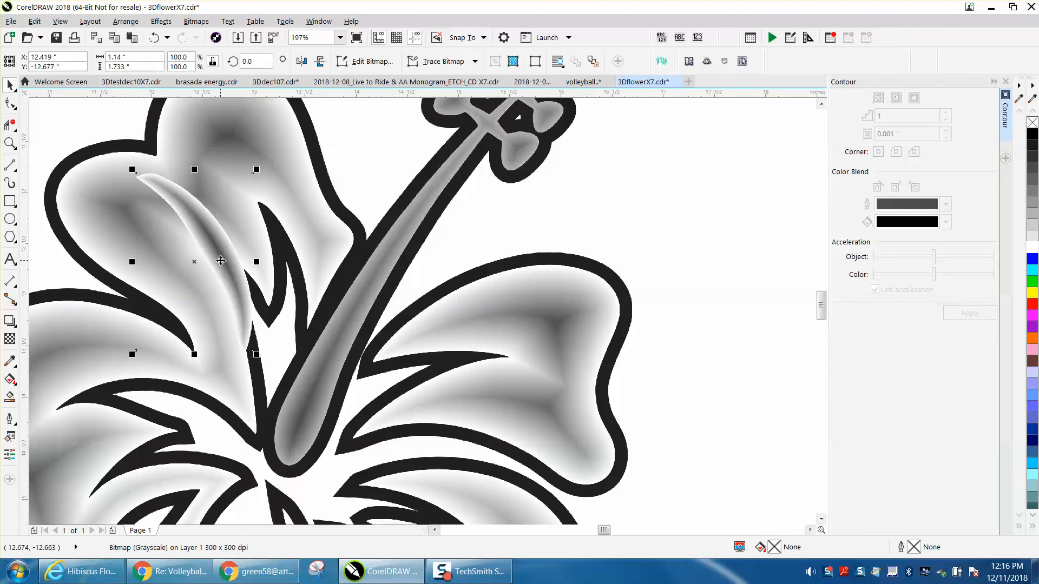
drag(235, 254, 270, 195)
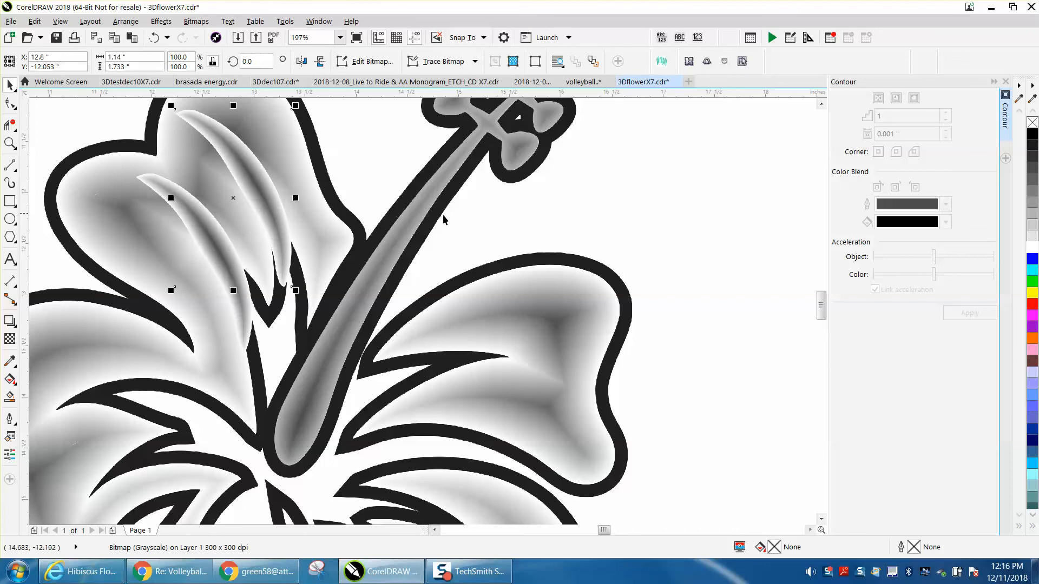
Close the Contour settings and delete the large assembled hibiscus together with its crescents.
click(482, 220)
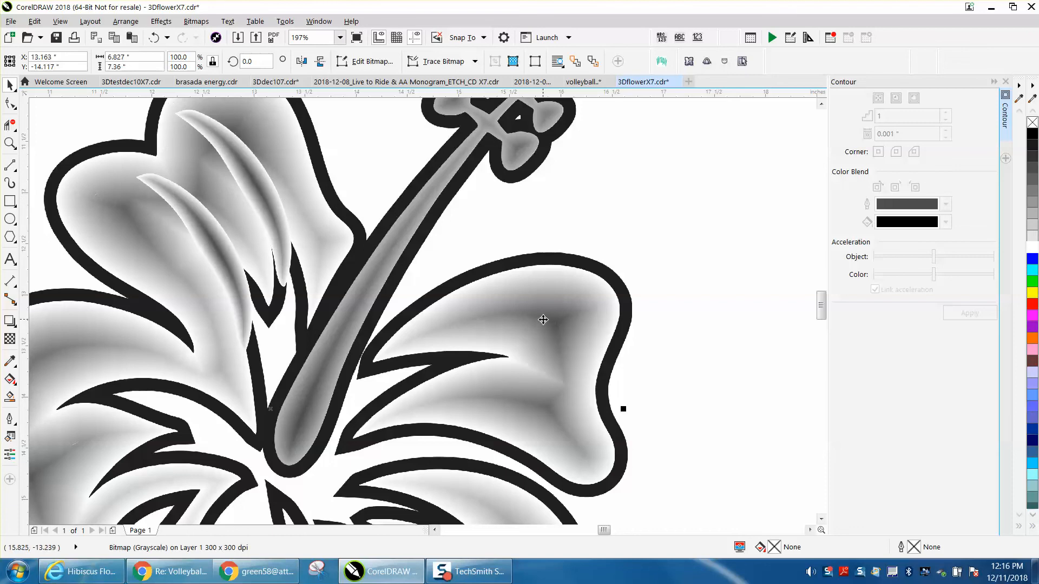
scroll(540, 320, down, 3)
scroll(535, 322, down, 3)
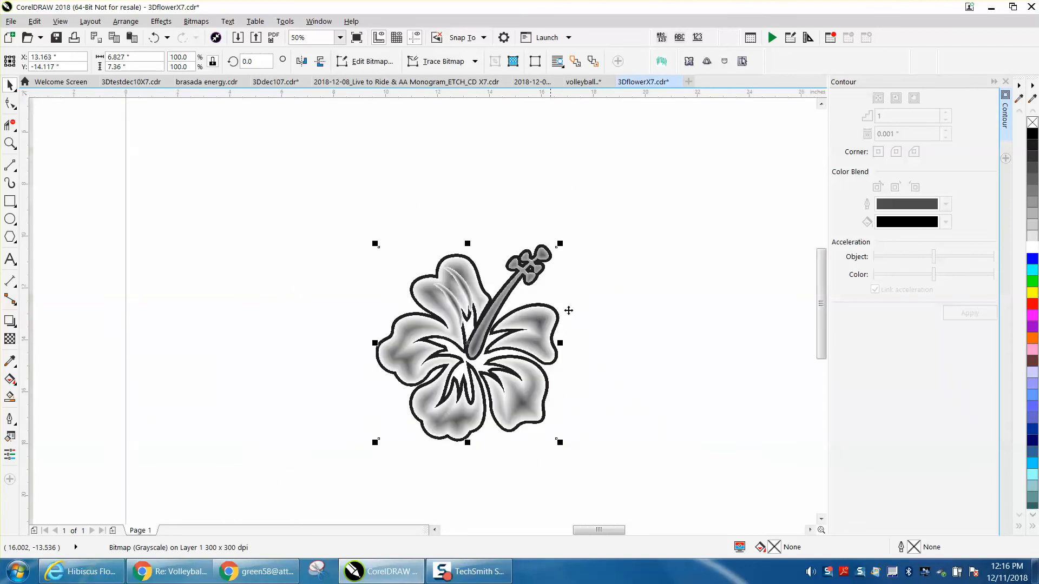
click(1005, 83)
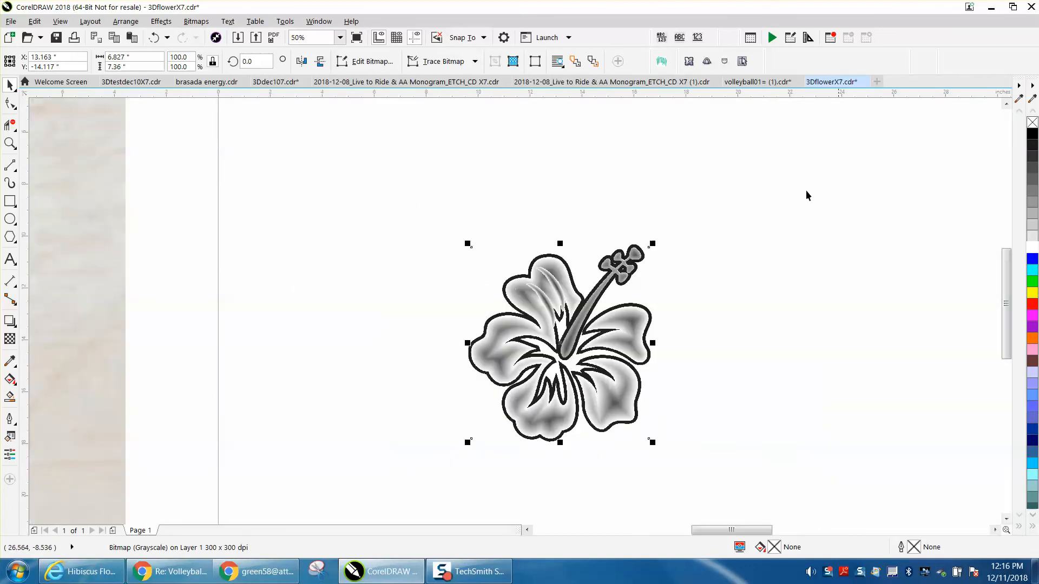
scroll(665, 276, down, 1)
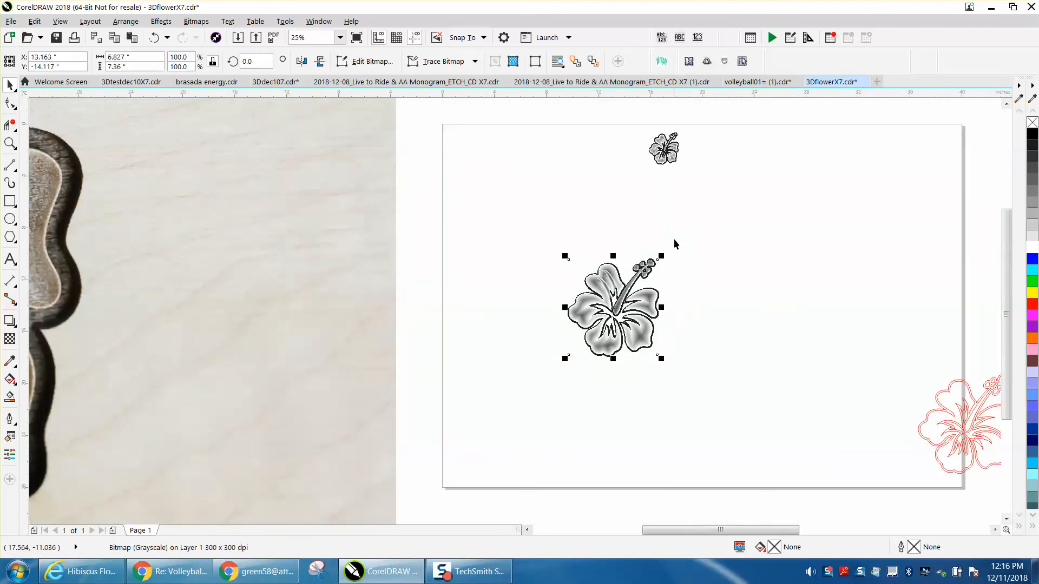
drag(545, 240, 673, 343)
drag(740, 386, 740, 383)
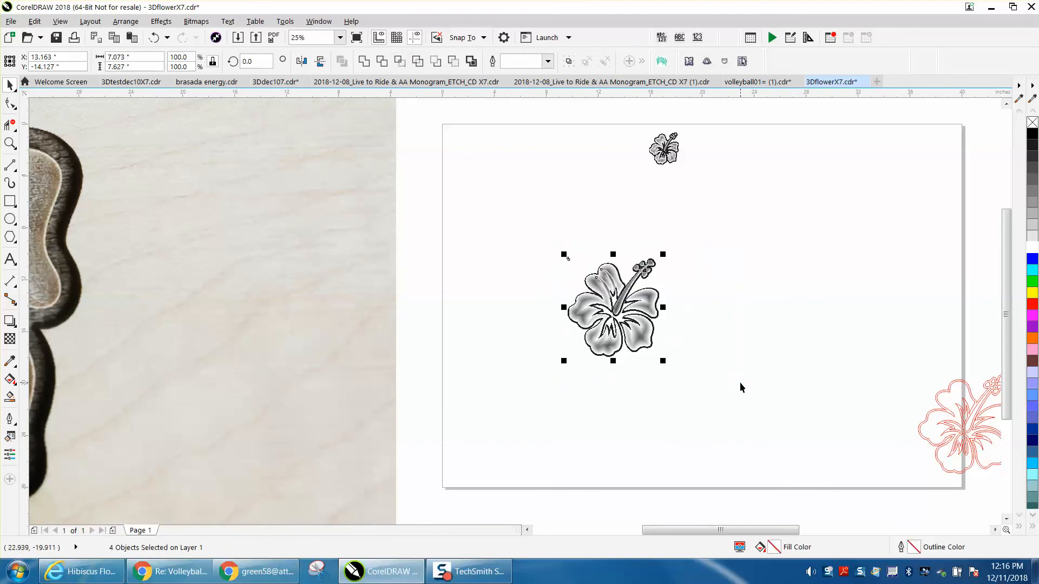
key(Delete)
Move the small finished hibiscus near the page's upper-left corner and delete the red contour flower at the page's edge.
drag(703, 174, 462, 156)
scroll(933, 405, down, 2)
drag(899, 376, 993, 457)
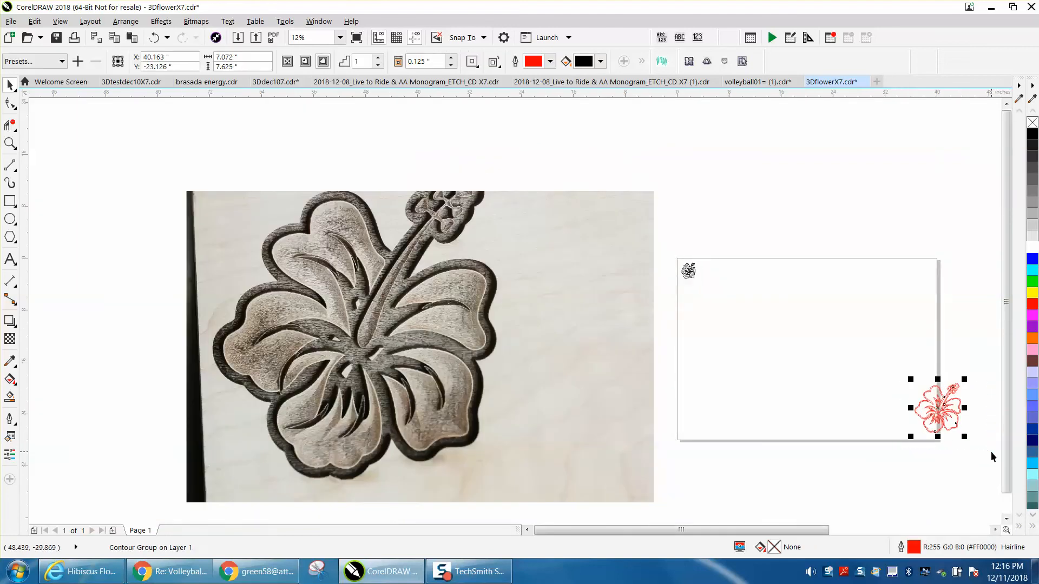
key(Delete)
Delete the engraving photos lying beside the page.
click(574, 395)
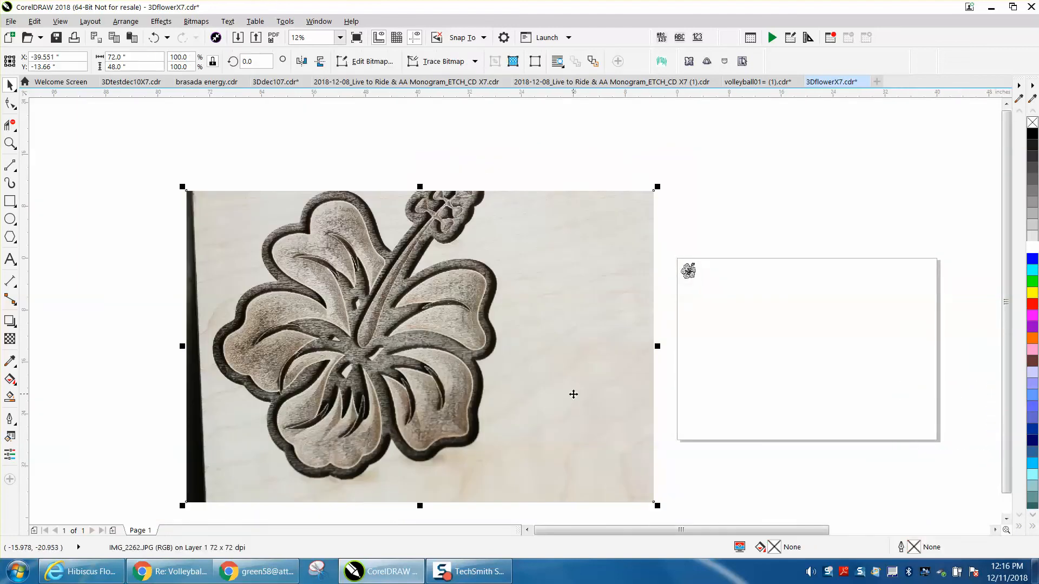
key(Delete)
scroll(671, 359, down, 1)
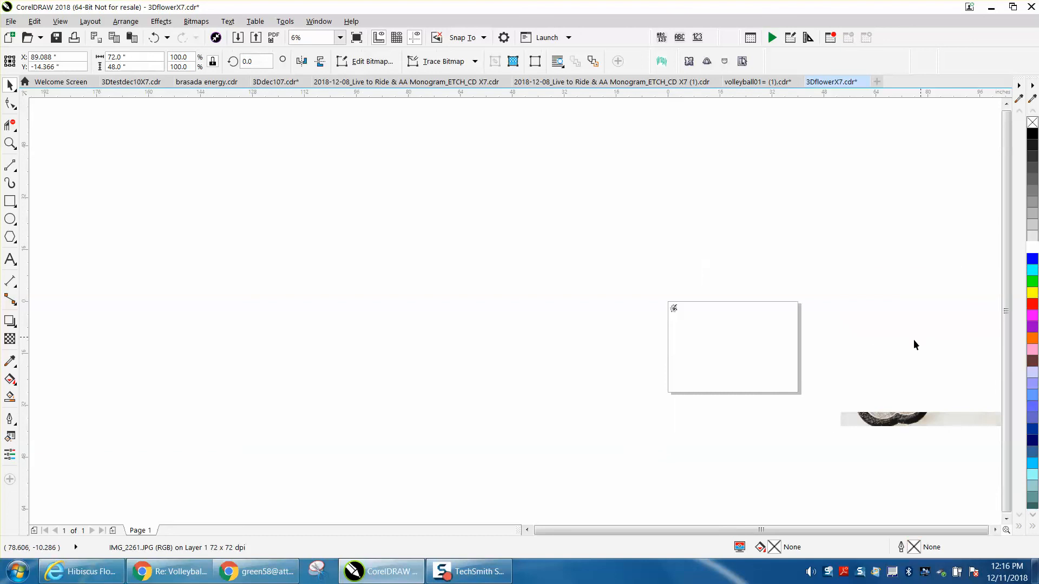
Move the grouped small hibiscus snugly into the page's upper-left corner, centered at about X 1.319", Y -1.316".
click(10, 143)
drag(670, 306, 852, 420)
scroll(155, 133, down, 1)
drag(166, 118, 265, 181)
click(10, 85)
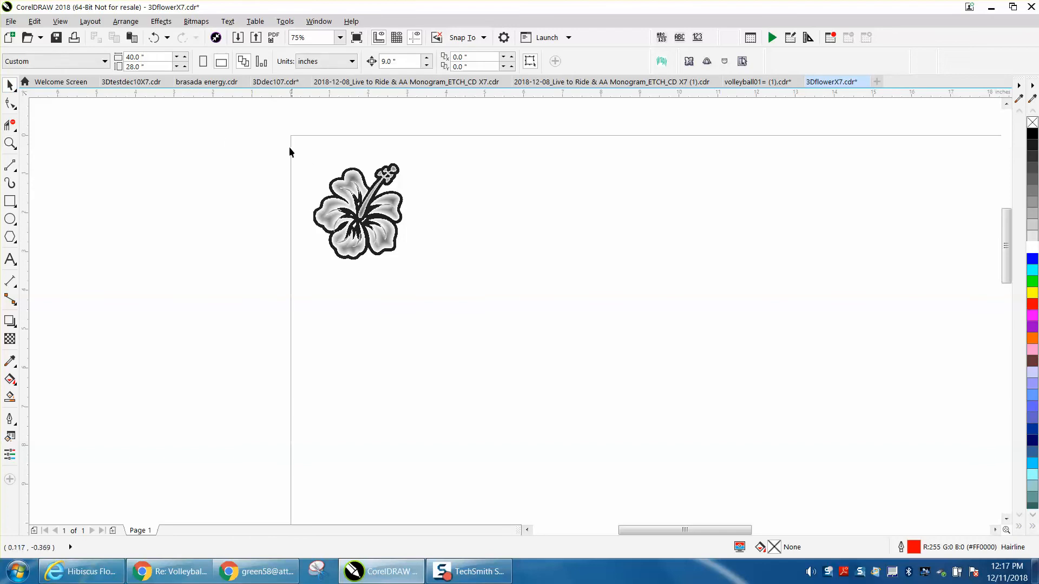
mouse_move(289, 151)
mouse_down()
mouse_move(290, 193)
mouse_move(441, 274)
mouse_up()
drag(368, 219, 352, 186)
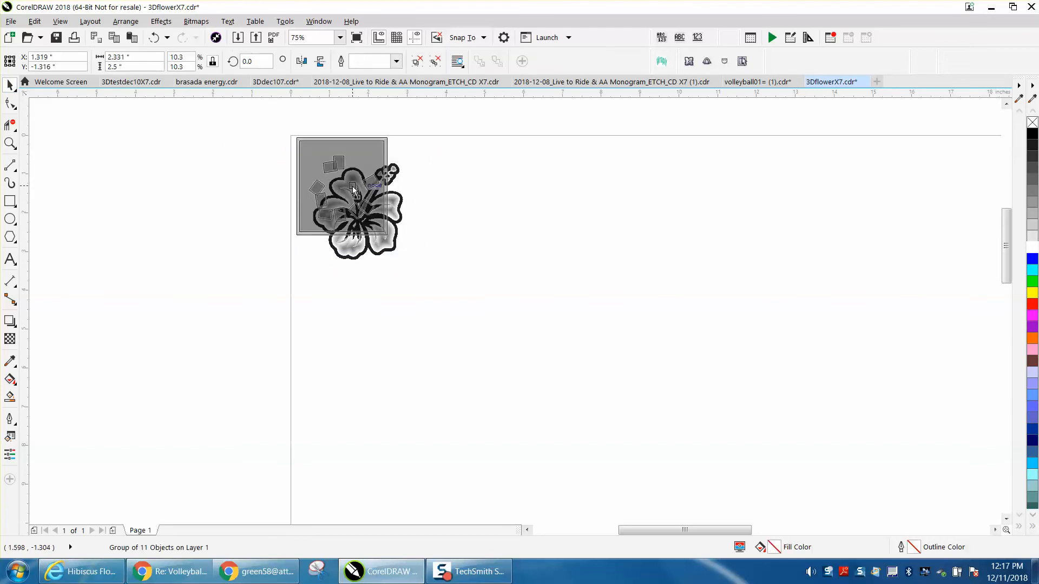
drag(352, 186, 352, 186)
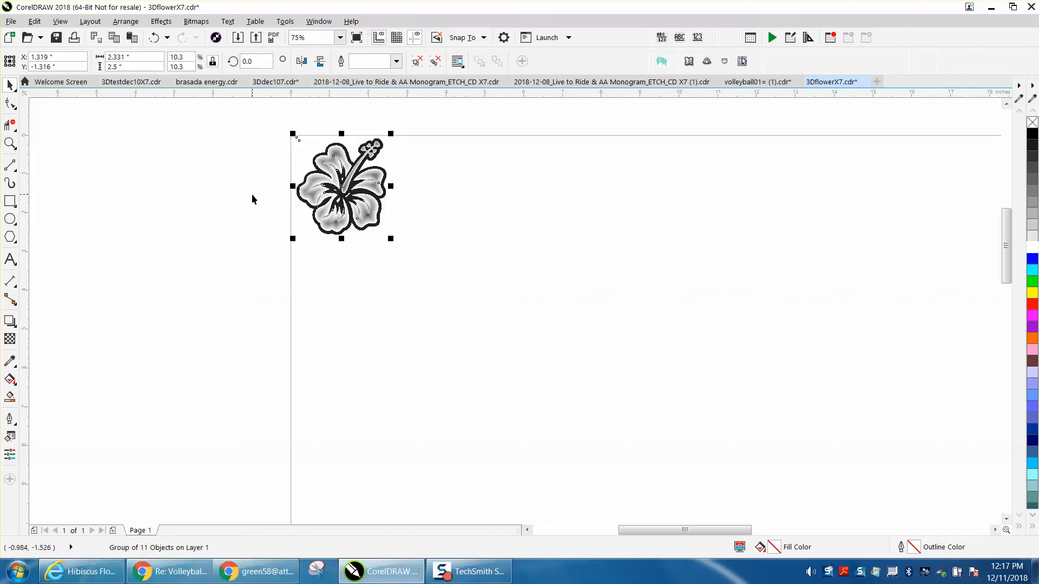
Start printing the document with the Epilog Engraver WinX64 Fusion printer and set its raster type to 3D.
click(75, 38)
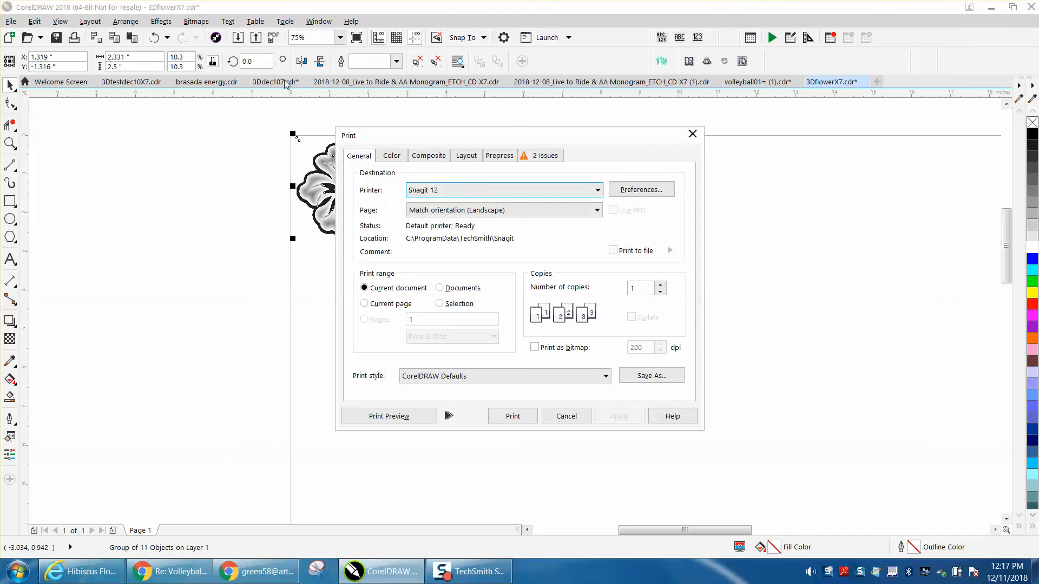
click(587, 193)
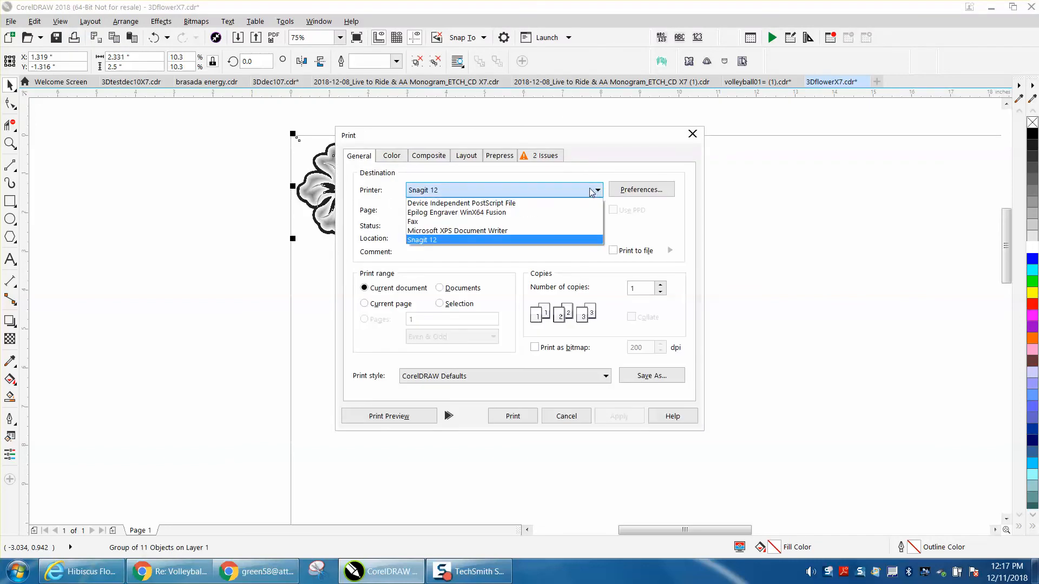
click(506, 216)
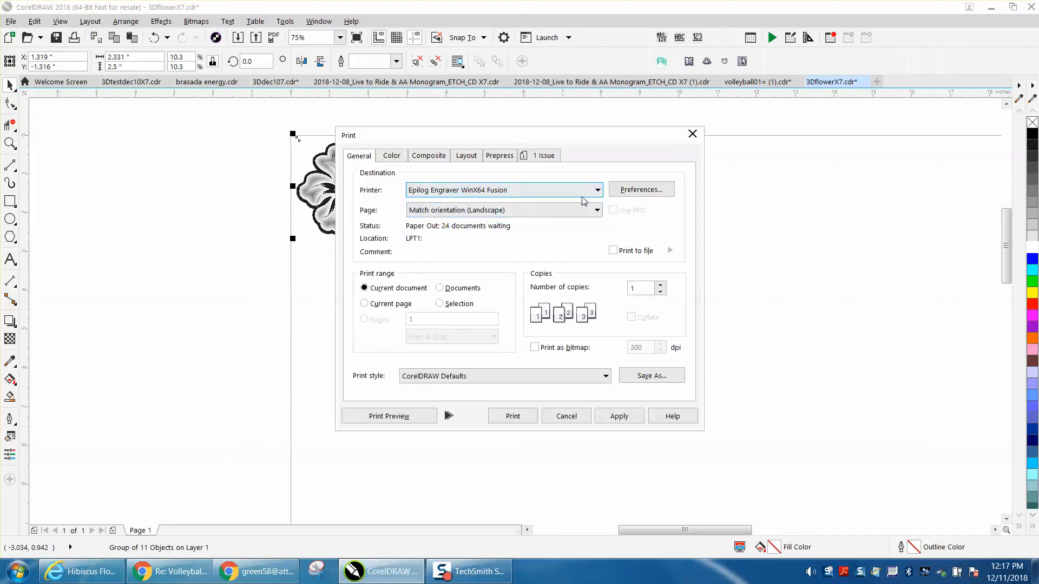
click(636, 192)
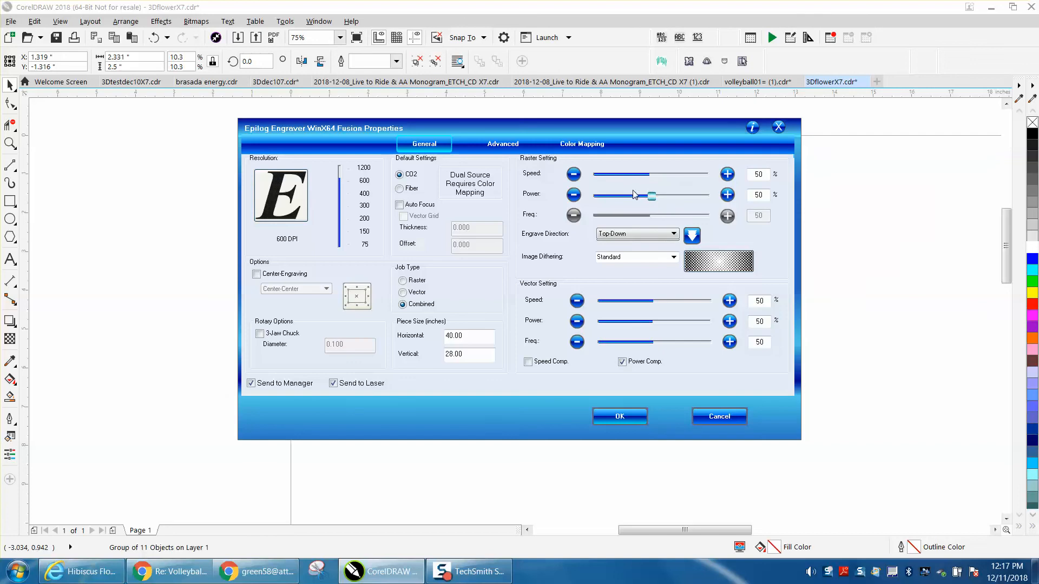
click(515, 145)
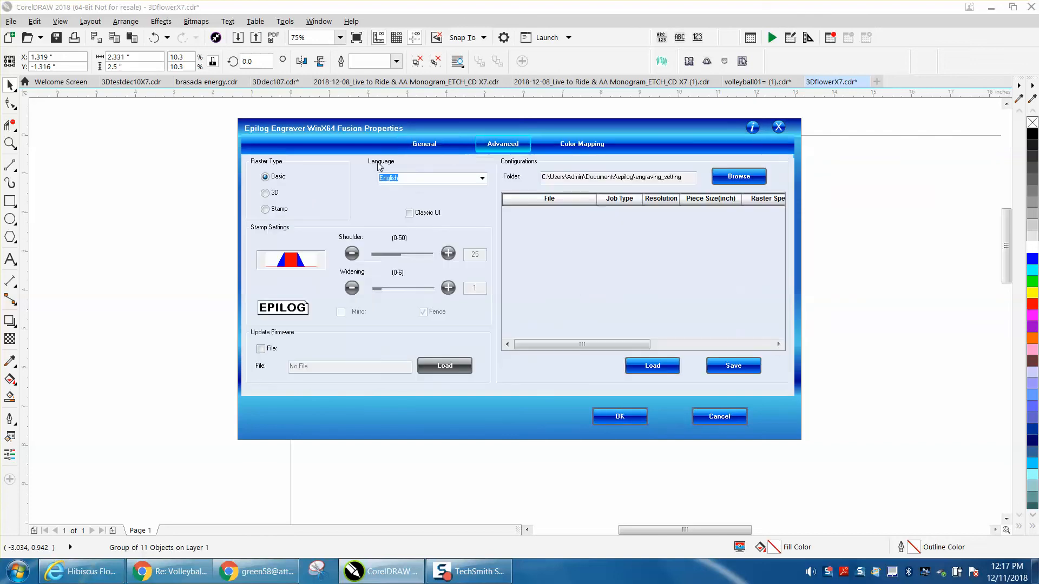
click(265, 194)
click(623, 418)
Try a Raster job with 100% raster power and a reduced raster speed, and close the print setup without printing.
click(644, 190)
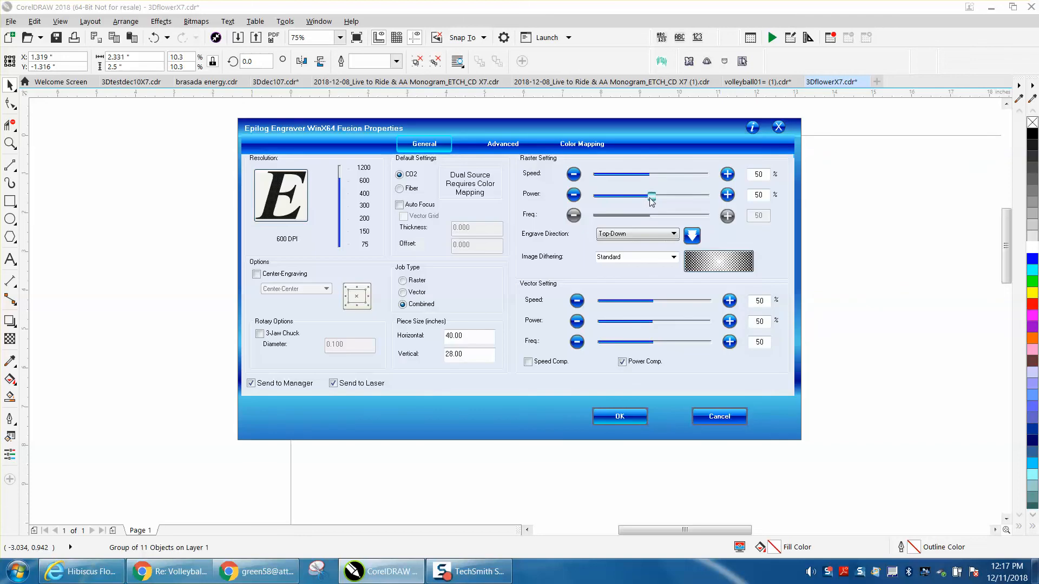
click(403, 280)
drag(650, 196, 723, 203)
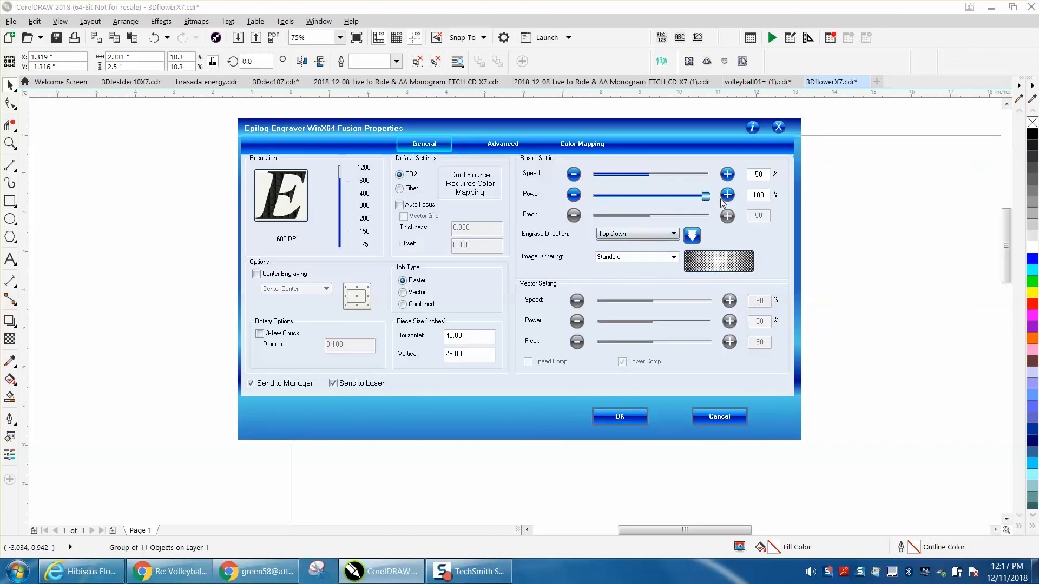
drag(651, 175, 606, 178)
click(575, 175)
click(719, 414)
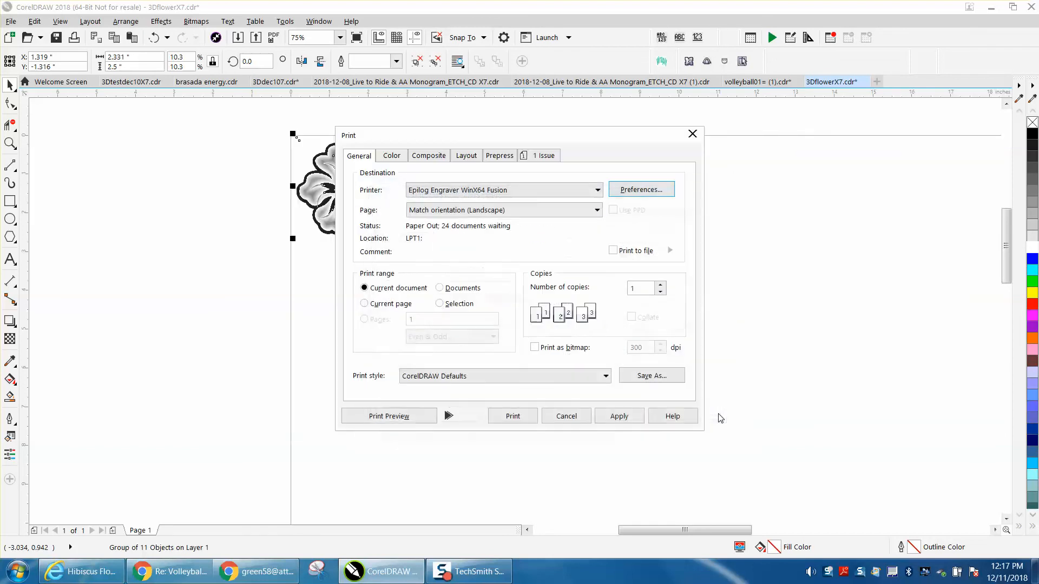
click(565, 416)
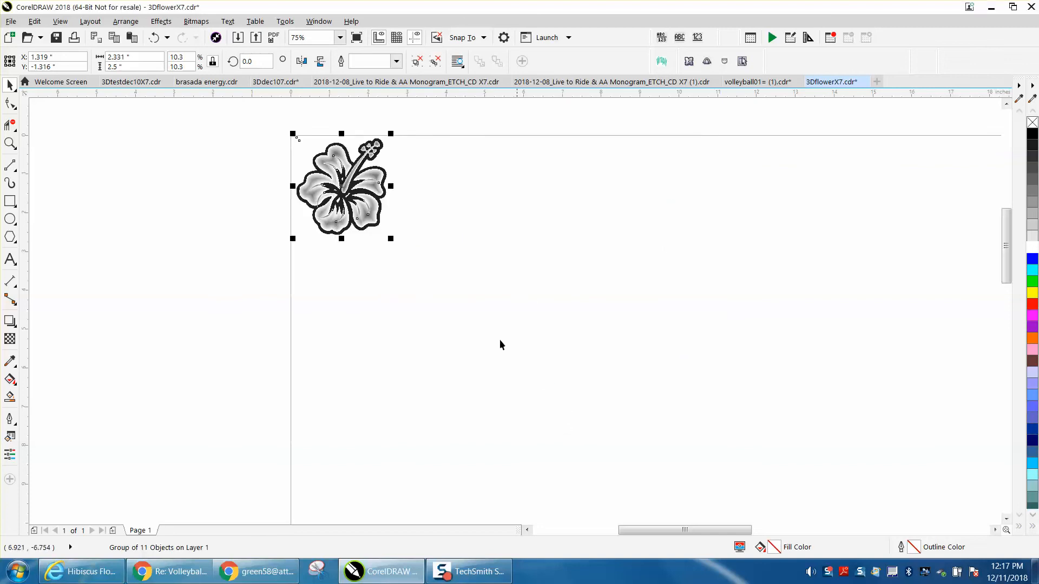
Examine the finished hibiscus up close, including the stamen tip, the black border and the shaded crescents on the petals.
click(10, 144)
drag(275, 136, 450, 248)
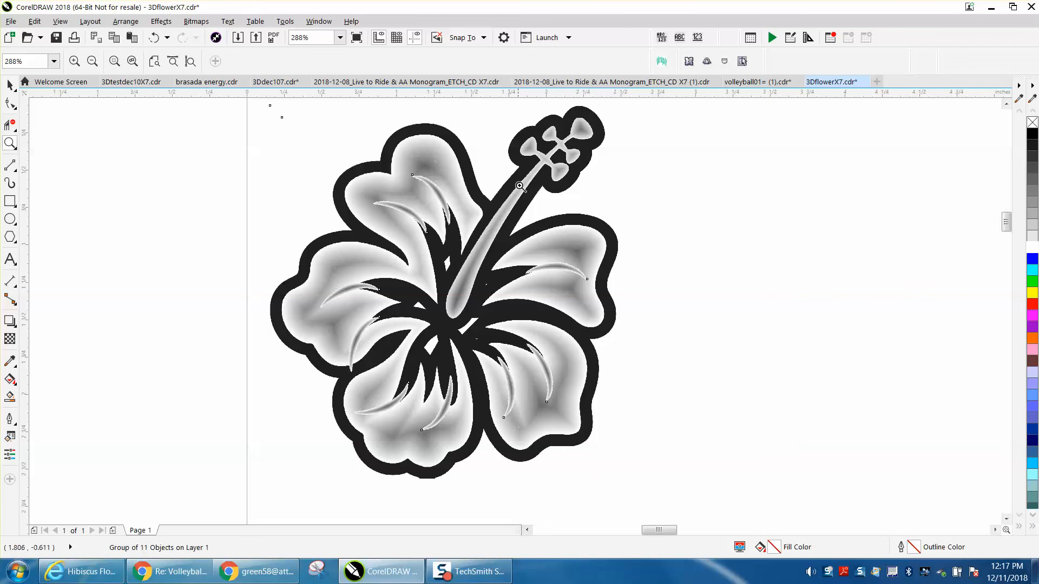
drag(504, 108, 632, 197)
scroll(517, 194, down, 4)
scroll(478, 199, down, 5)
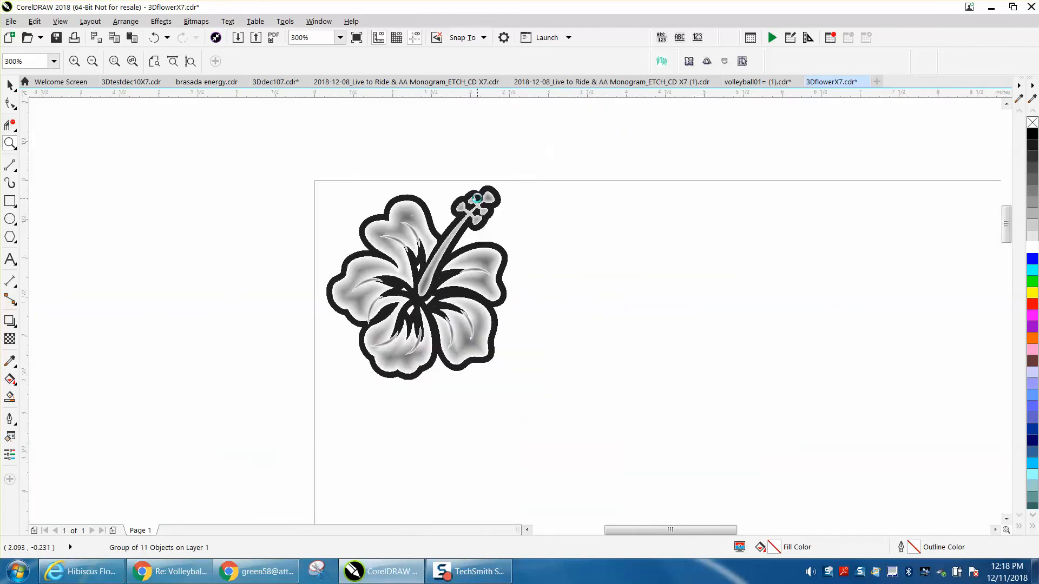
drag(485, 267, 548, 295)
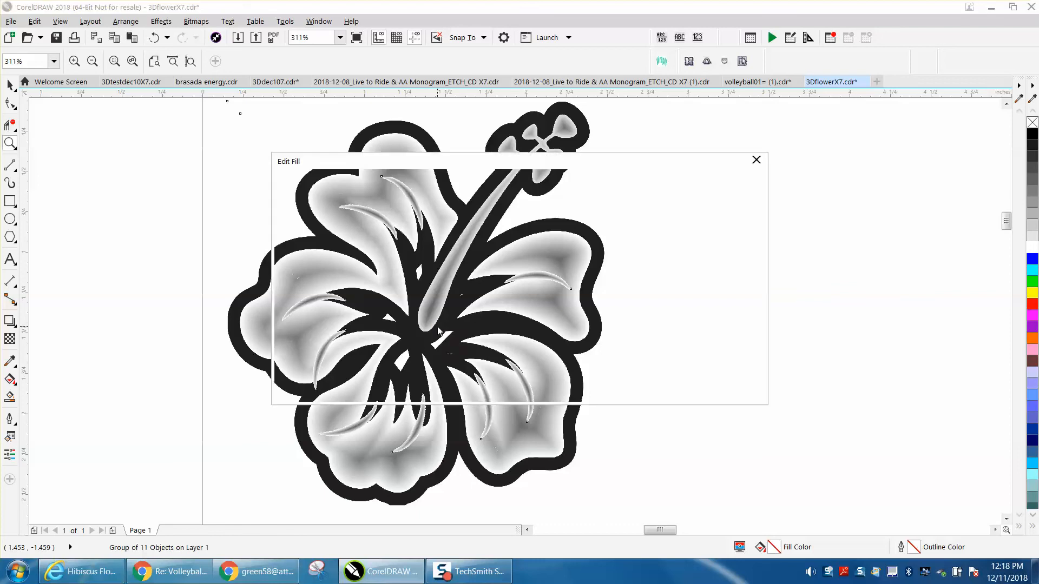
click(735, 391)
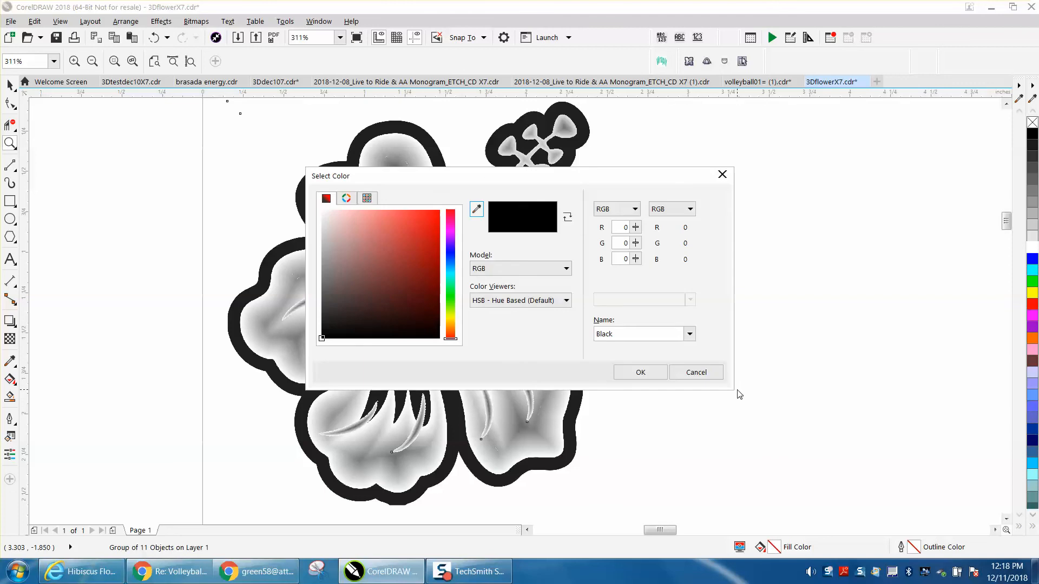
click(704, 372)
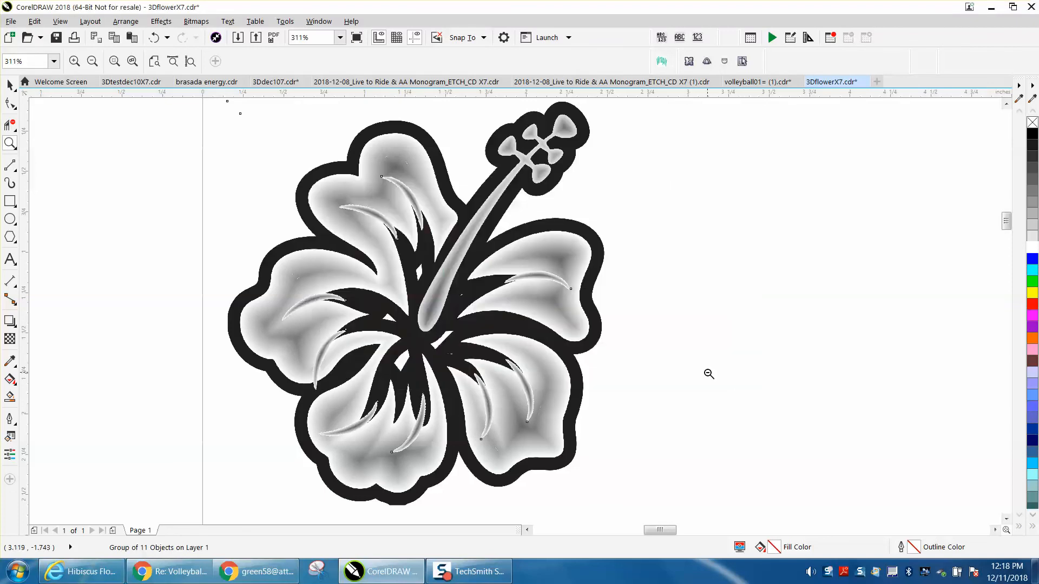